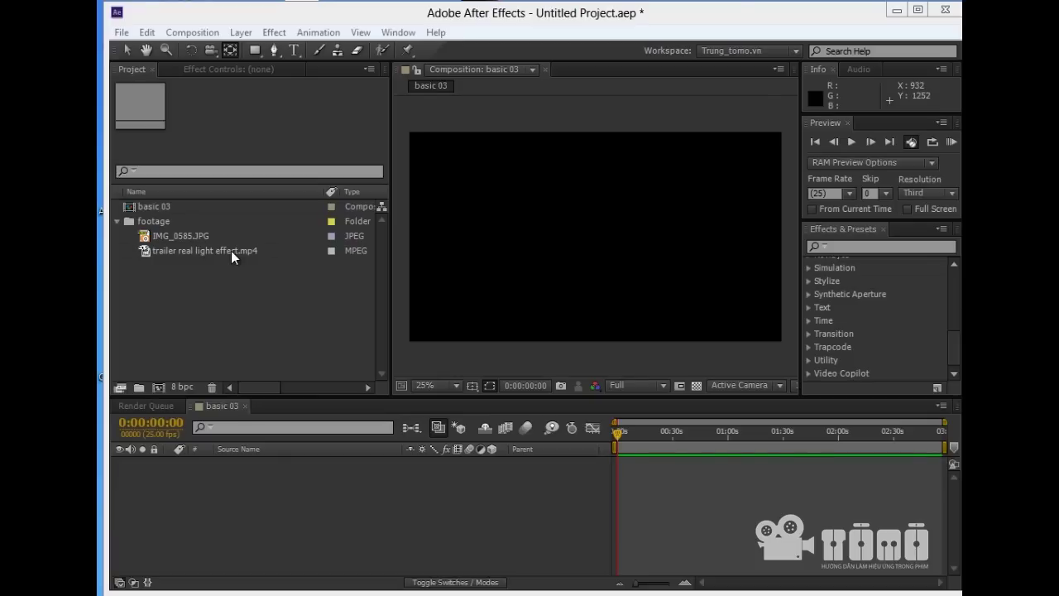
# Step: Drag the trailer real light effect.mp4 footage into the basic 03 composition
pyautogui.moveTo(230, 250); pyautogui.dragTo(227, 474)
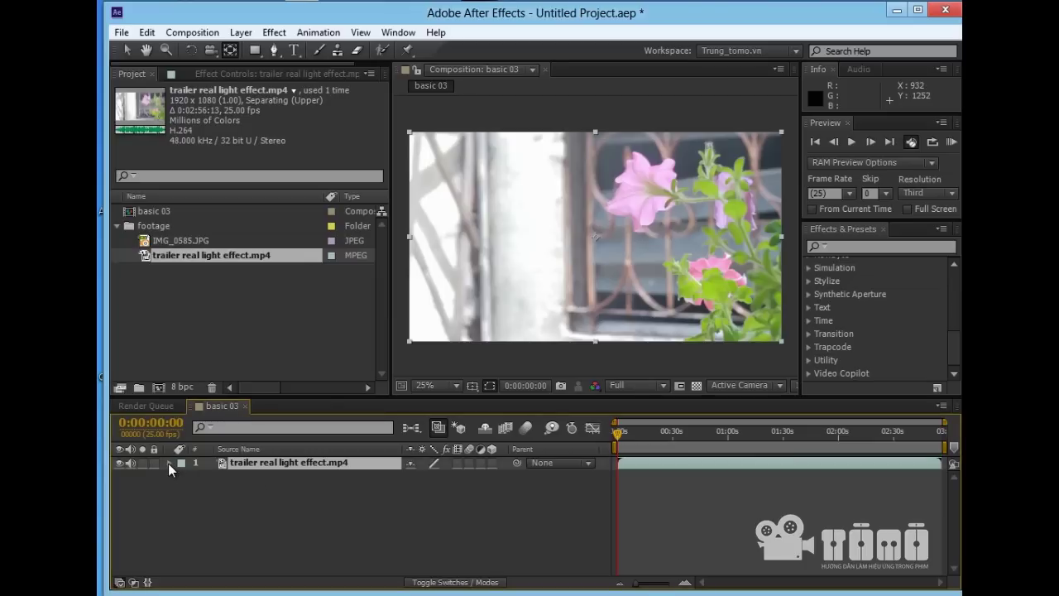
# Step: Expand the flower clip layer to reveal its Transform properties
pyautogui.click(168, 463)
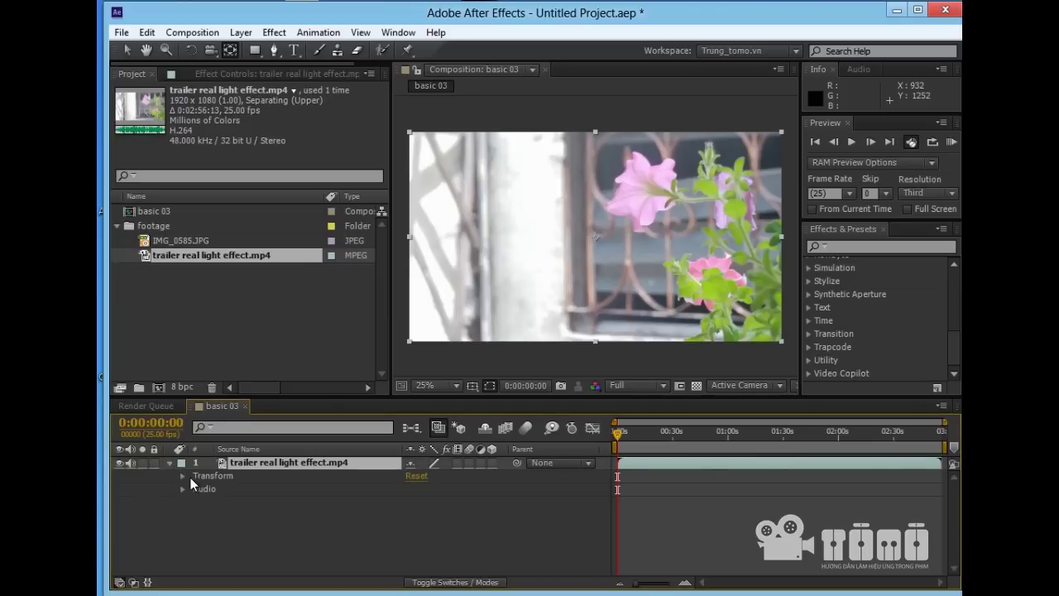
pyautogui.click(197, 474)
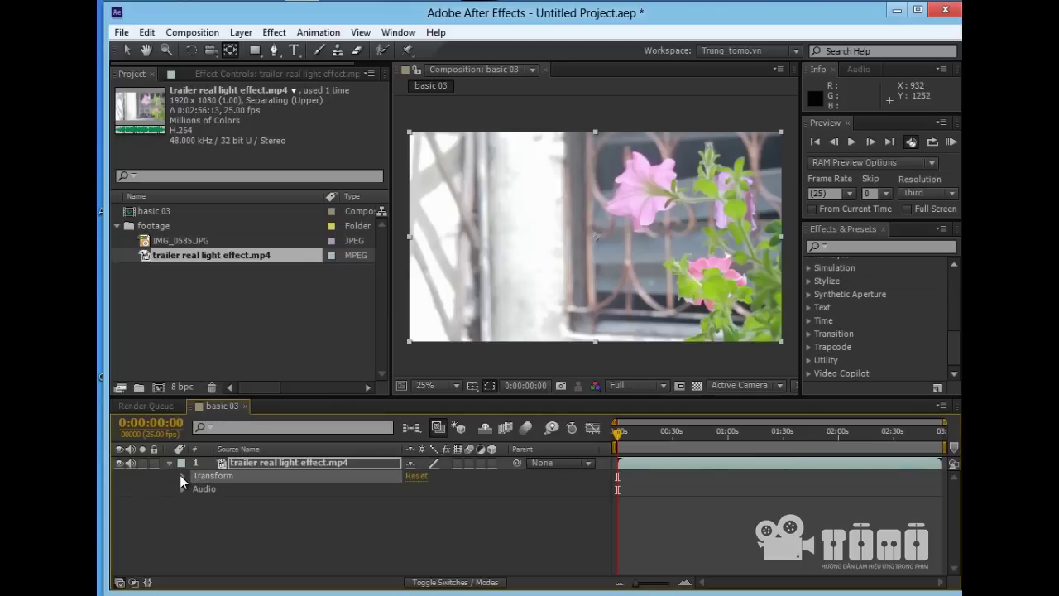
pyautogui.click(181, 476)
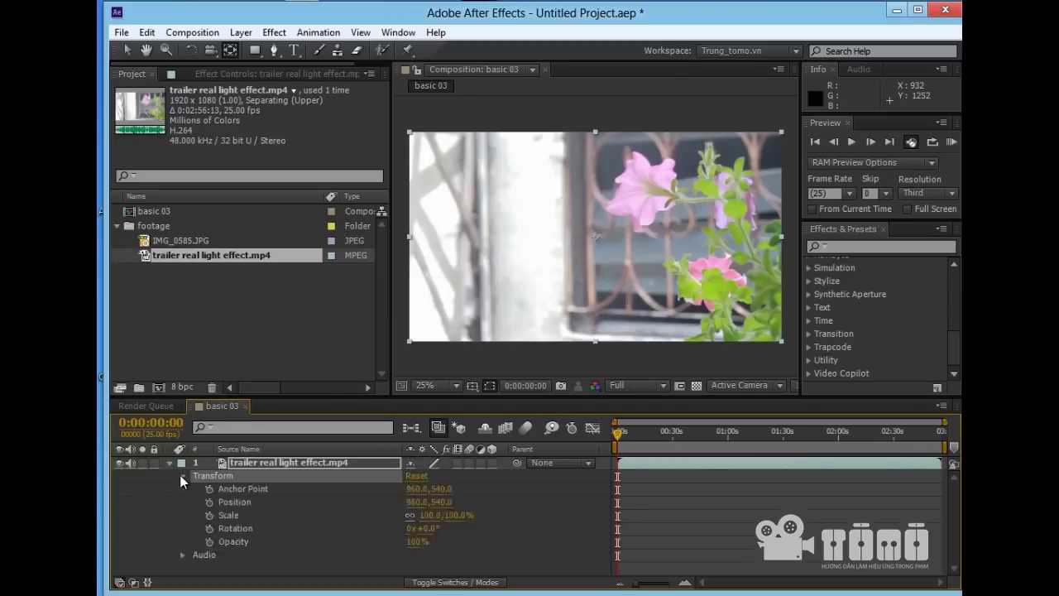
pyautogui.click(244, 488)
# Step: Scrub the clip's transform values, enlarging it to 110% and tilting it -10°
pyautogui.moveTo(593, 245); pyautogui.dragTo(607, 248)
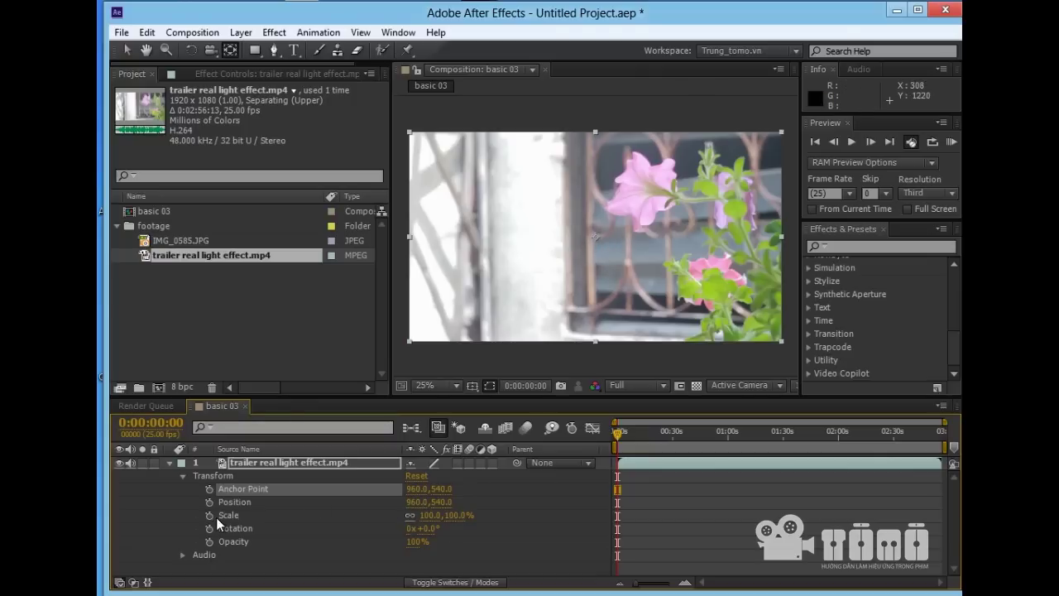
pyautogui.moveTo(432, 521)
pyautogui.mouseDown()
pyautogui.moveTo(418, 511)
pyautogui.moveTo(435, 517)
pyautogui.moveTo(420, 541)
pyautogui.mouseUp()
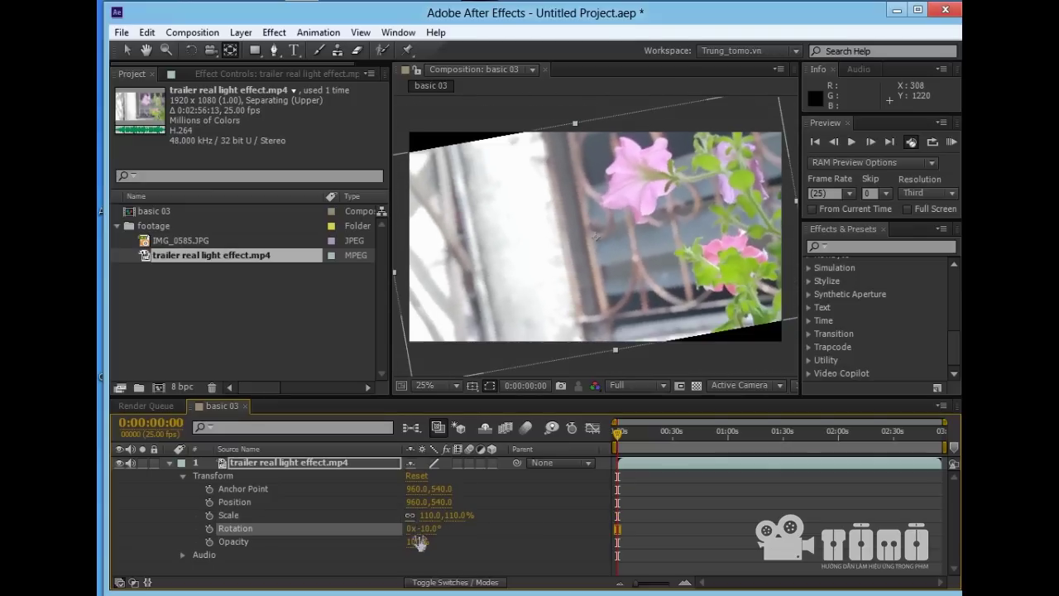
pyautogui.moveTo(415, 545)
pyautogui.mouseDown()
pyautogui.moveTo(369, 542)
pyautogui.moveTo(402, 549)
pyautogui.mouseUp()
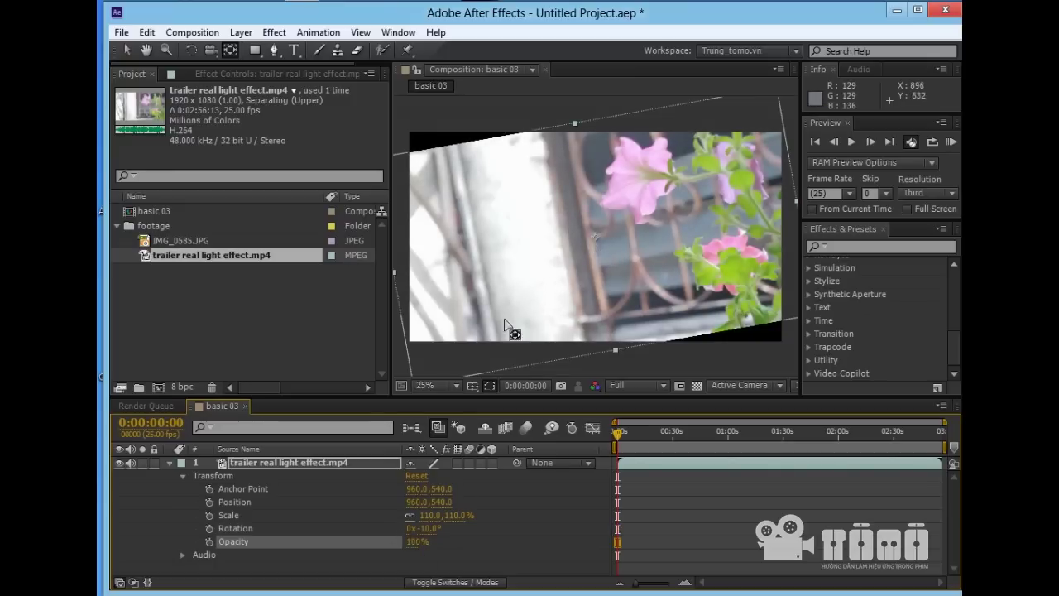
# Step: Scrub the clip's Position values to shift it right and slightly up
pyautogui.click(243, 489)
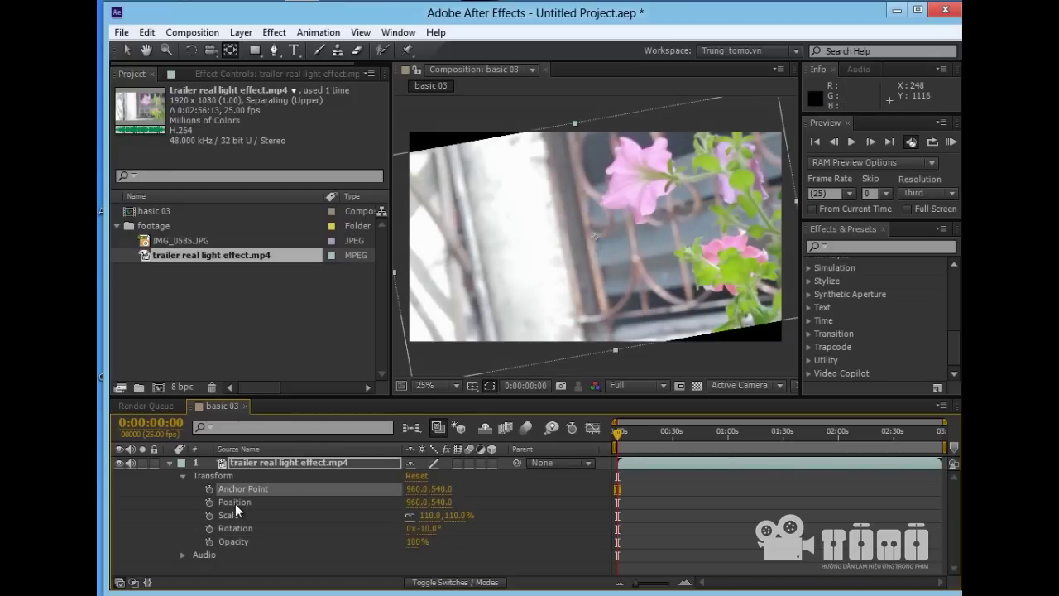
pyautogui.click(238, 502)
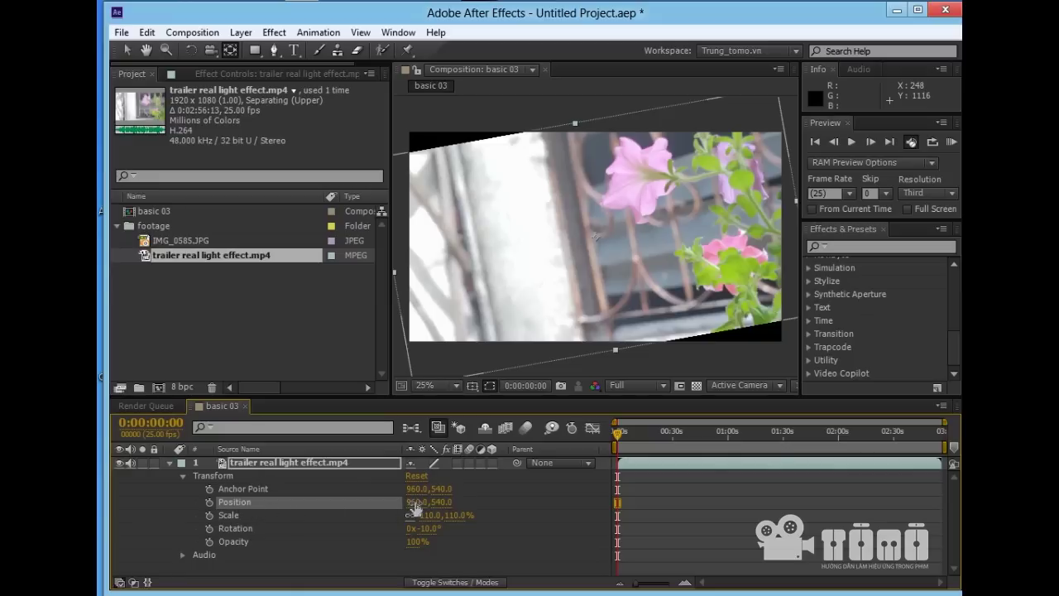
pyautogui.moveTo(406, 502)
pyautogui.mouseDown()
pyautogui.moveTo(487, 520)
pyautogui.moveTo(387, 503)
pyautogui.mouseUp()
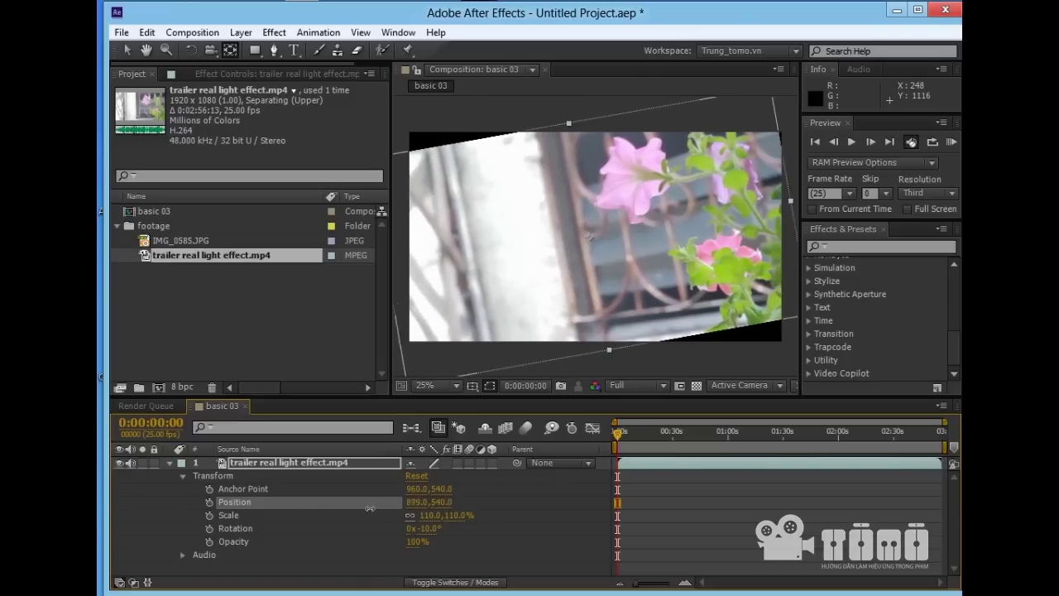
pyautogui.moveTo(442, 503)
pyautogui.mouseDown()
pyautogui.moveTo(392, 511)
pyautogui.moveTo(444, 516)
pyautogui.mouseUp()
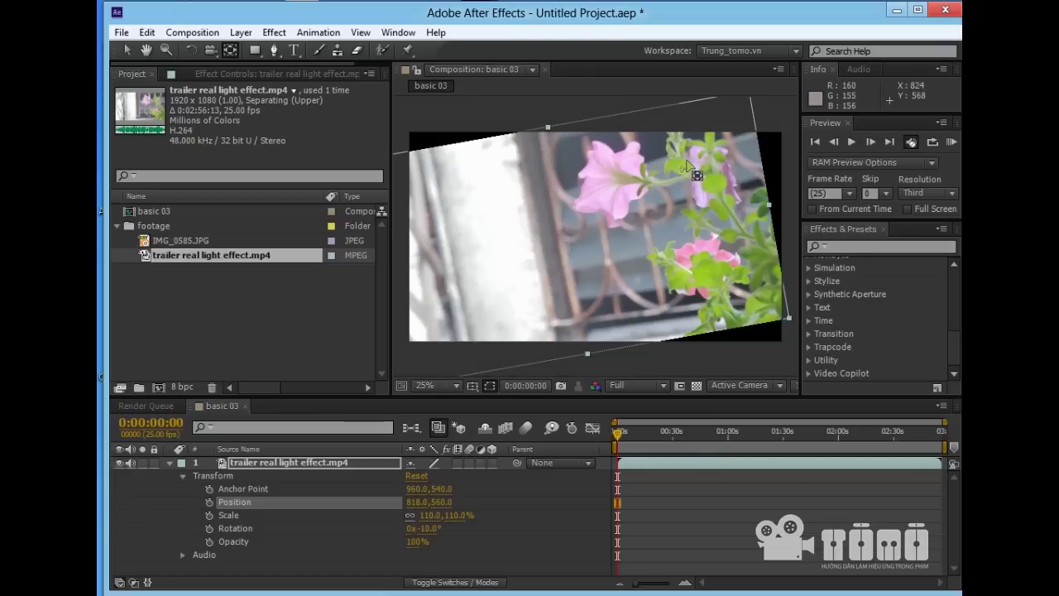
# Step: Move the anchor point, enlarge and tilt the clip, then reset Transform to defaults
pyautogui.moveTo(708, 199); pyautogui.dragTo(676, 229)
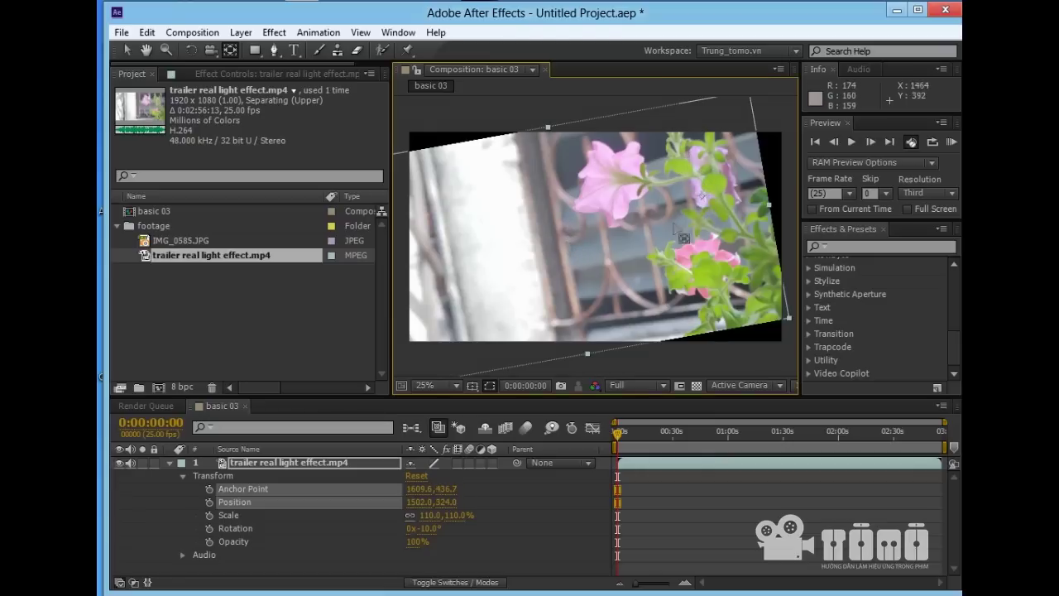
pyautogui.moveTo(431, 516)
pyautogui.mouseDown()
pyautogui.moveTo(398, 527)
pyautogui.moveTo(412, 535)
pyautogui.moveTo(404, 539)
pyautogui.moveTo(449, 540)
pyautogui.moveTo(438, 540)
pyautogui.mouseUp()
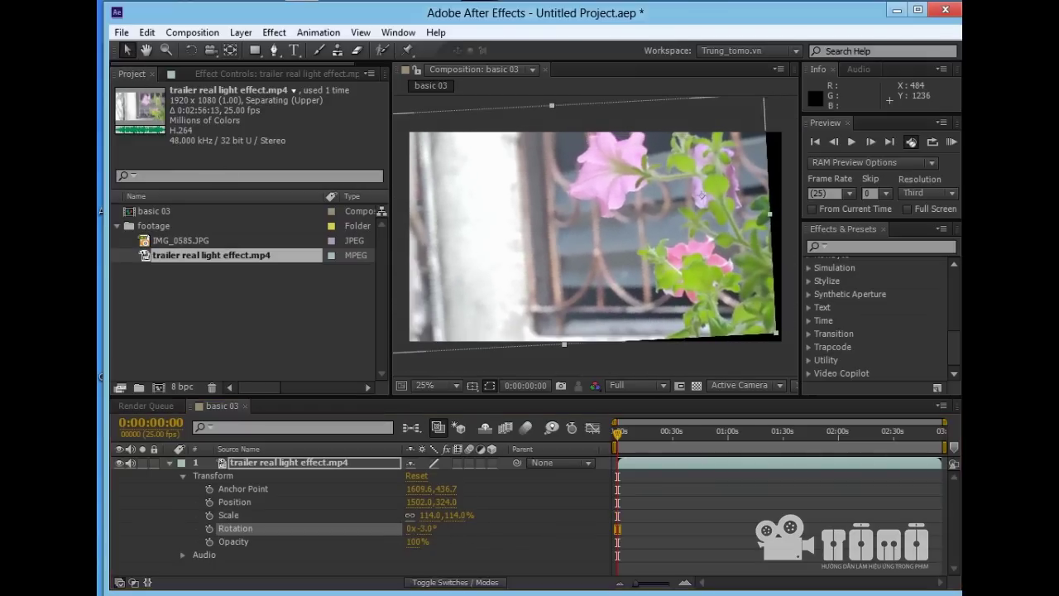
pyautogui.click(408, 476)
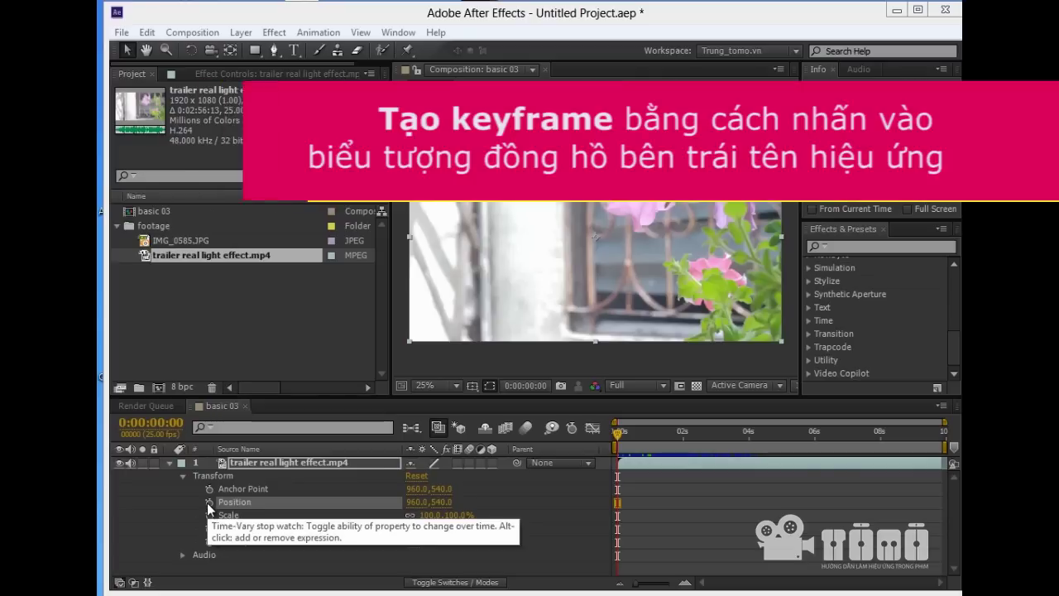
# Step: Set Position keyframes at 0:00 and about 1 s, trying a leftward slide
pyautogui.click(209, 502)
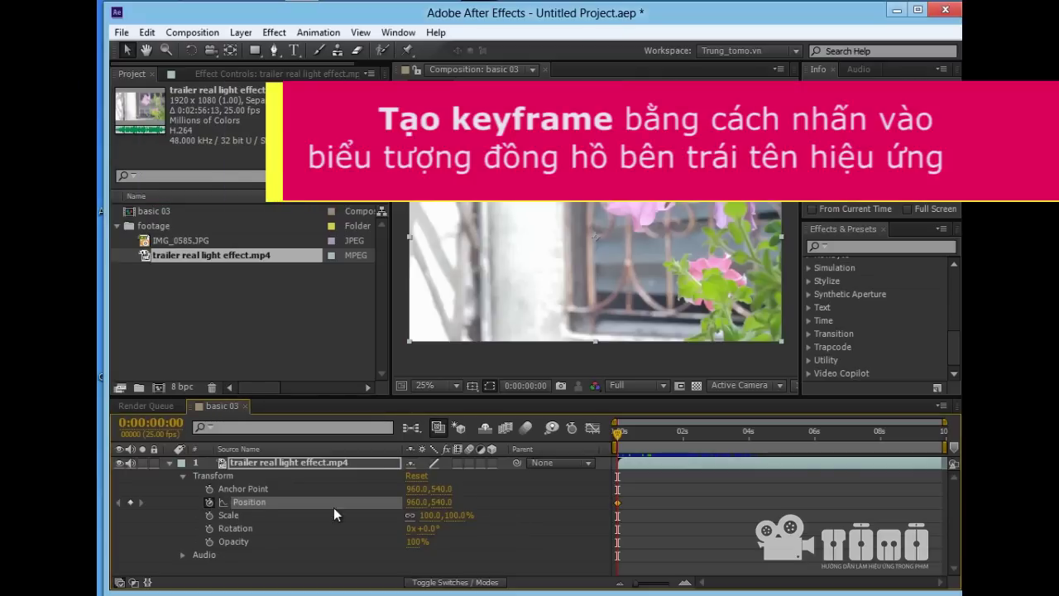
pyautogui.moveTo(618, 504)
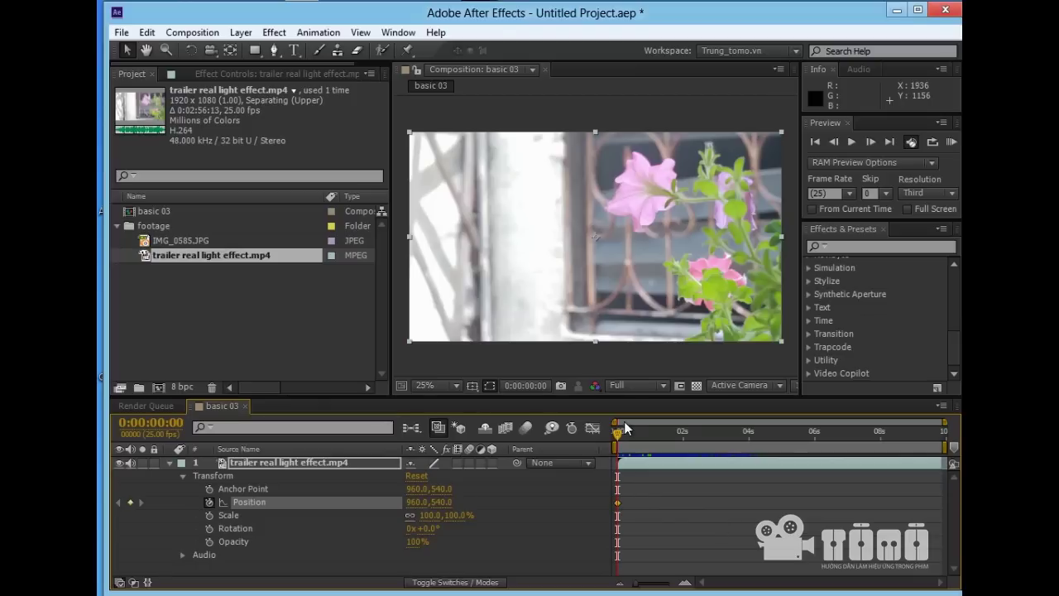
pyautogui.moveTo(618, 432); pyautogui.dragTo(653, 434)
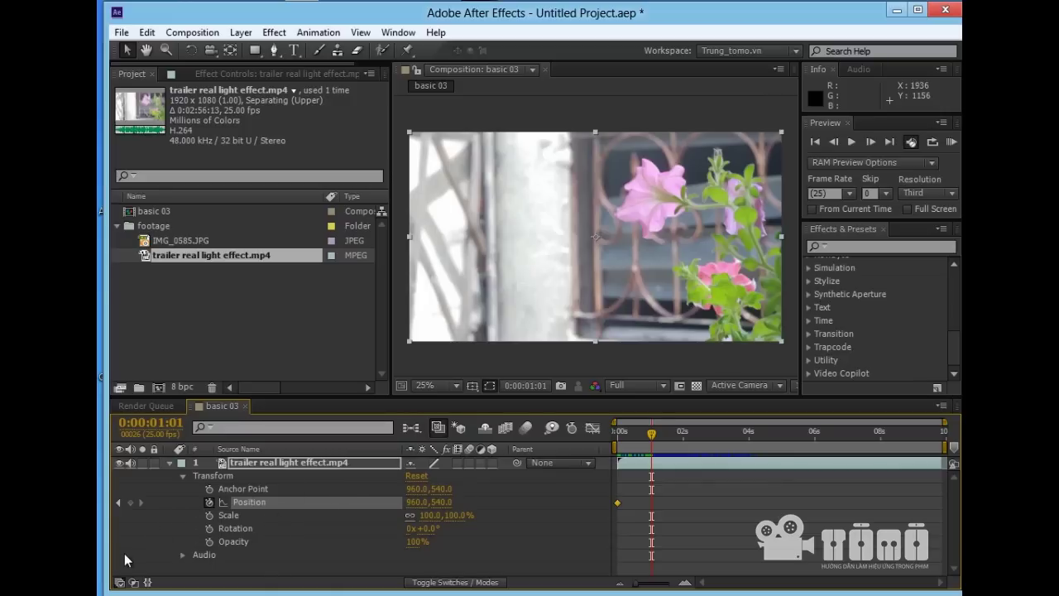
pyautogui.click(130, 502)
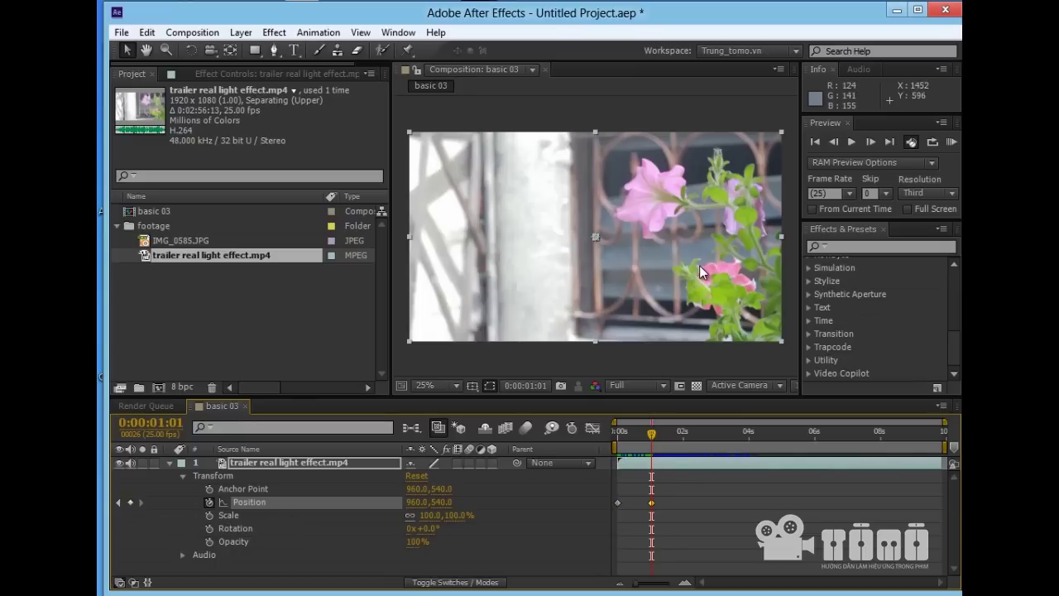
pyautogui.moveTo(738, 259); pyautogui.dragTo(383, 257)
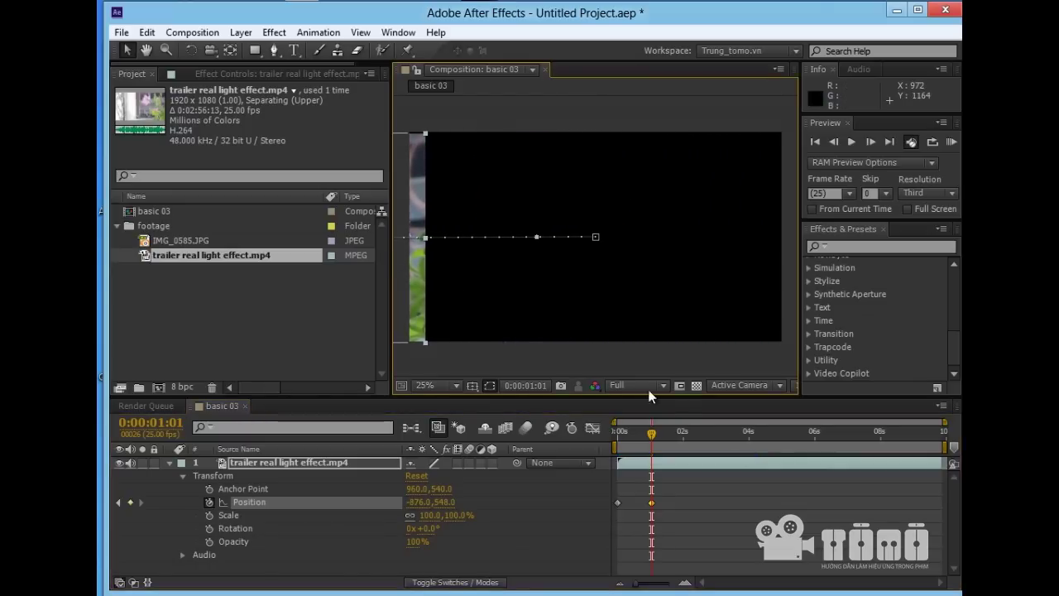
pyautogui.click(415, 477)
# Step: Drag the clip left to -884,540 at 1 s, keyframing the new Position
pyautogui.moveTo(645, 488); pyautogui.dragTo(674, 532)
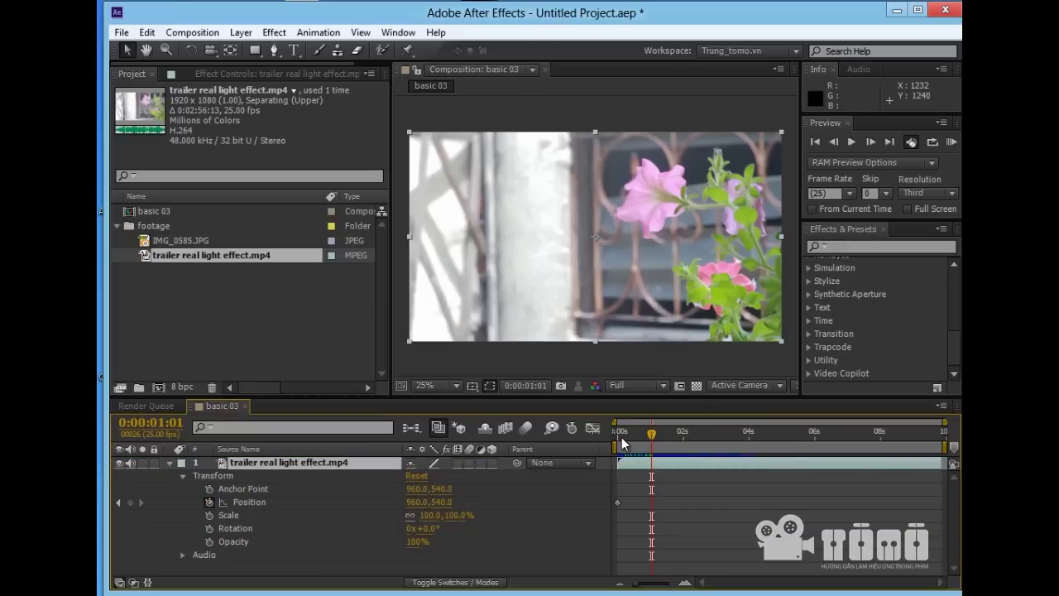
pyautogui.moveTo(758, 245); pyautogui.dragTo(407, 244)
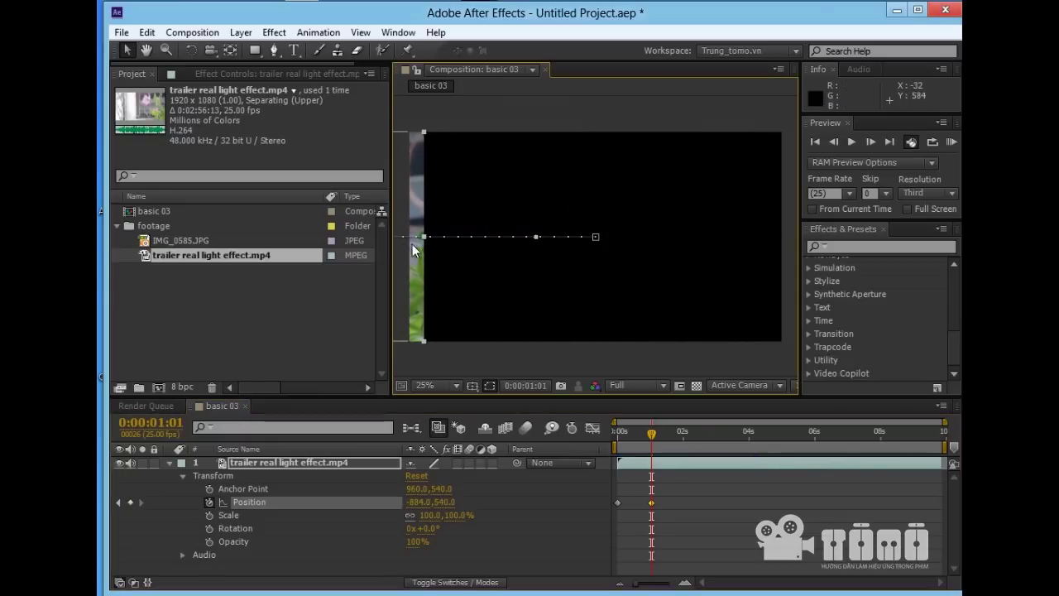
pyautogui.moveTo(651, 432); pyautogui.dragTo(613, 435)
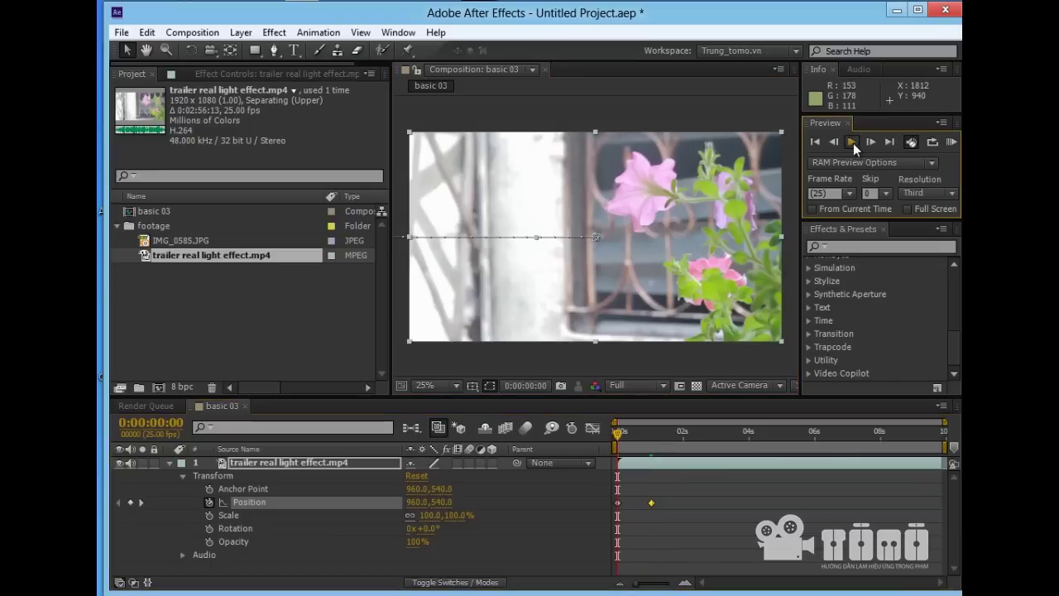
# Step: Preview the slide, reset Position, and delete the old keyframes at 0:00:01:06
pyautogui.click(852, 144)
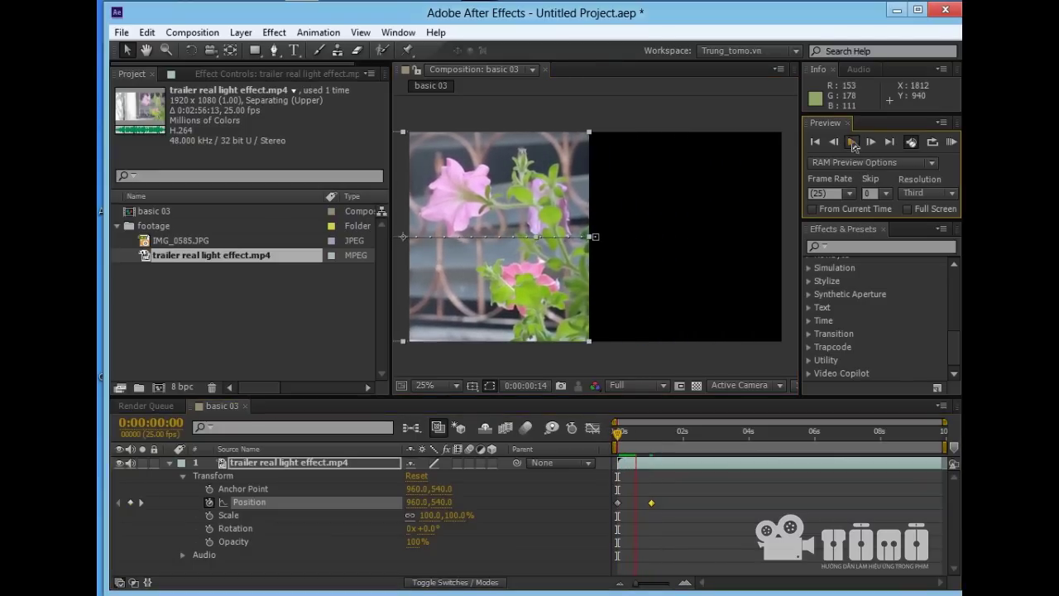
pyautogui.click(852, 141)
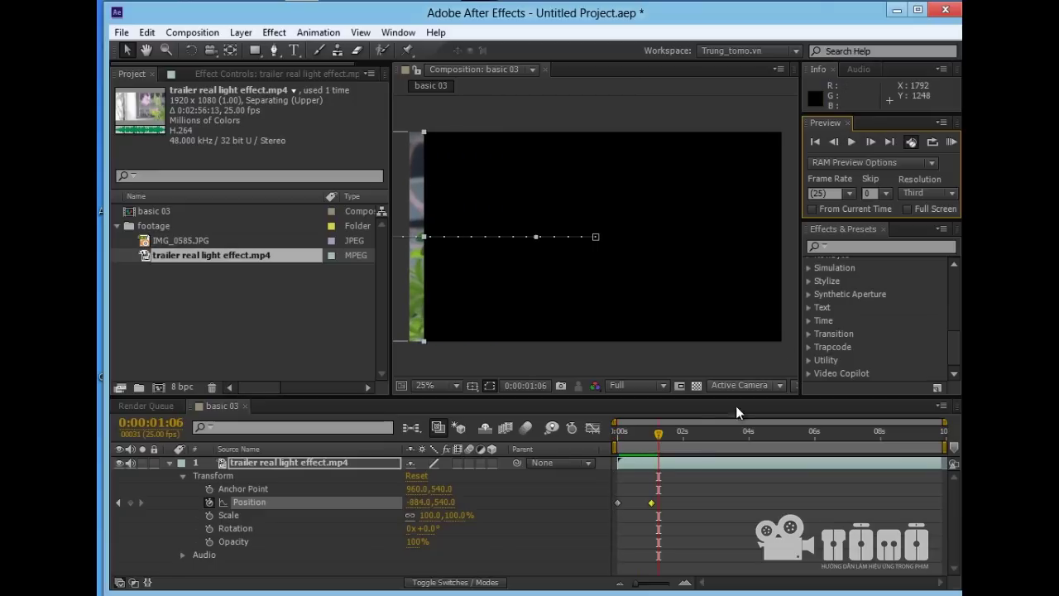
pyautogui.click(416, 475)
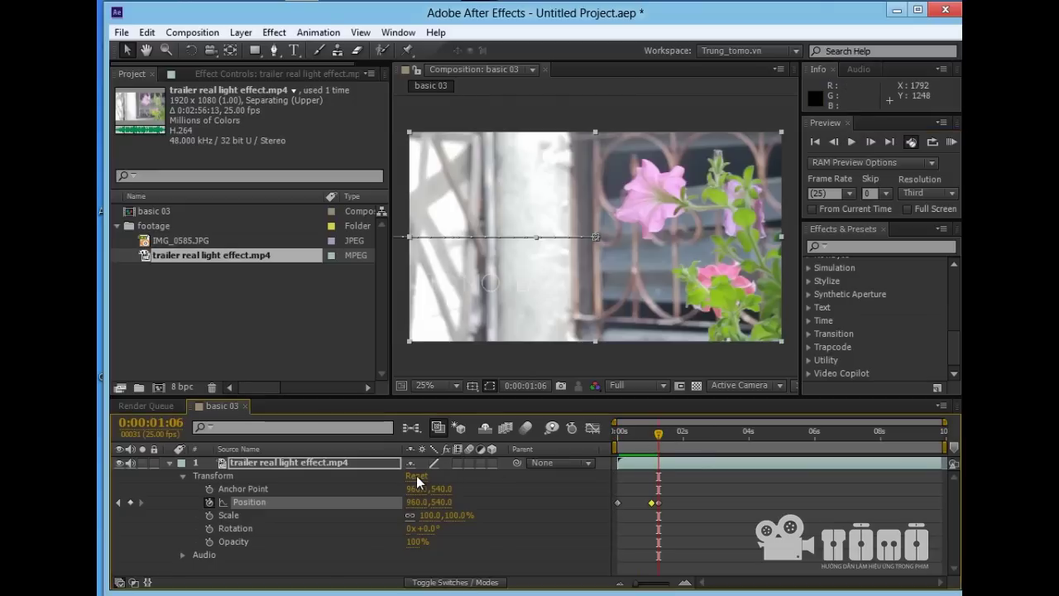
pyautogui.moveTo(636, 490); pyautogui.dragTo(674, 516)
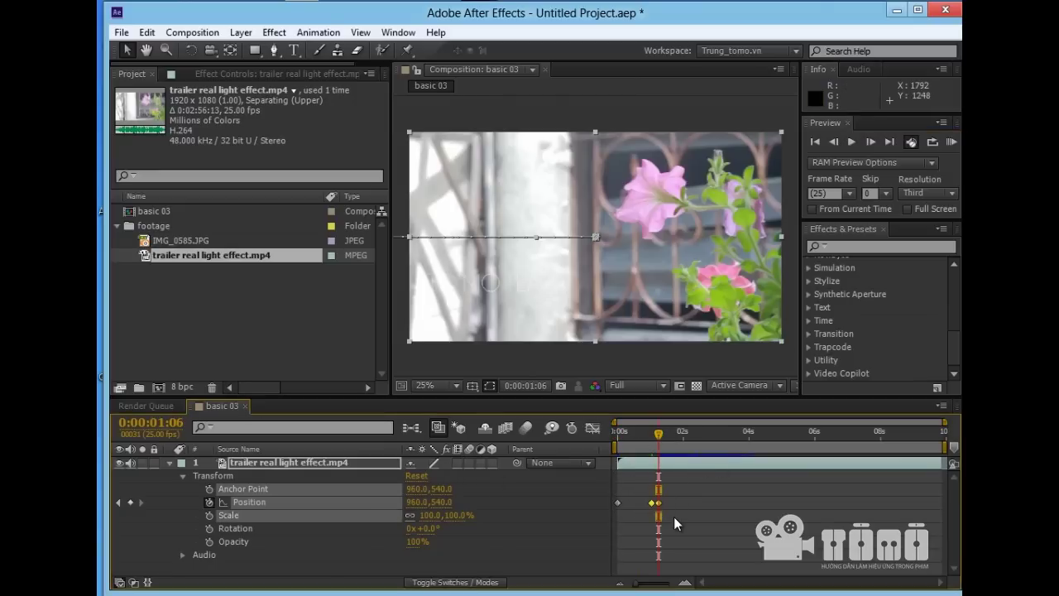
pyautogui.press('Delete')
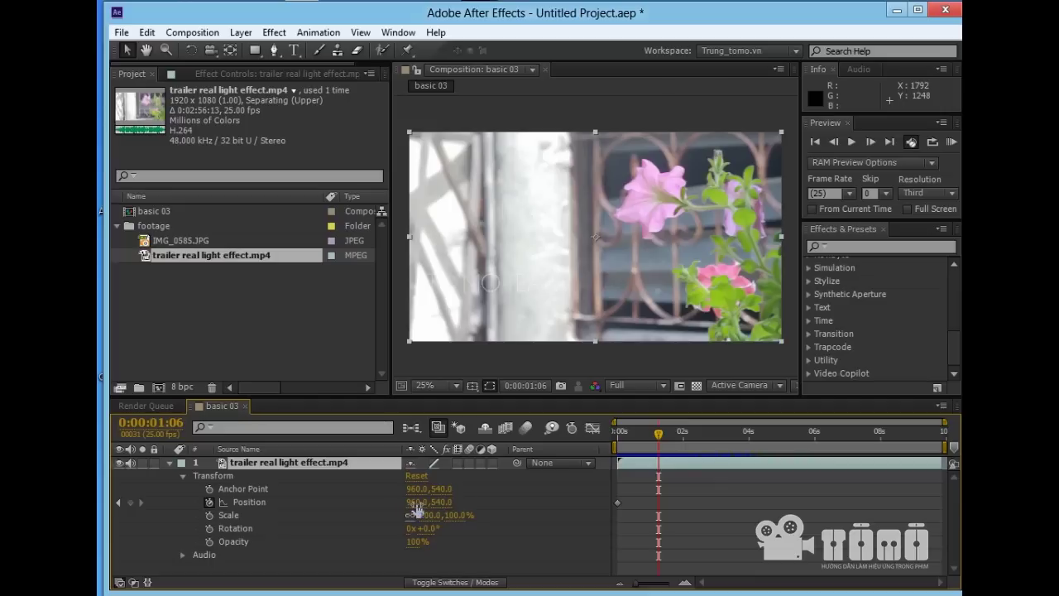
# Step: Keyframe Position X at -66 near 1 s, preview the slide, and keyframe Opacity at 0 s
pyautogui.moveTo(405, 502)
pyautogui.mouseDown()
pyautogui.moveTo(377, 502)
pyautogui.moveTo(413, 506)
pyautogui.moveTo(356, 502)
pyautogui.mouseUp()
pyautogui.click(656, 431)
pyautogui.press('Home')
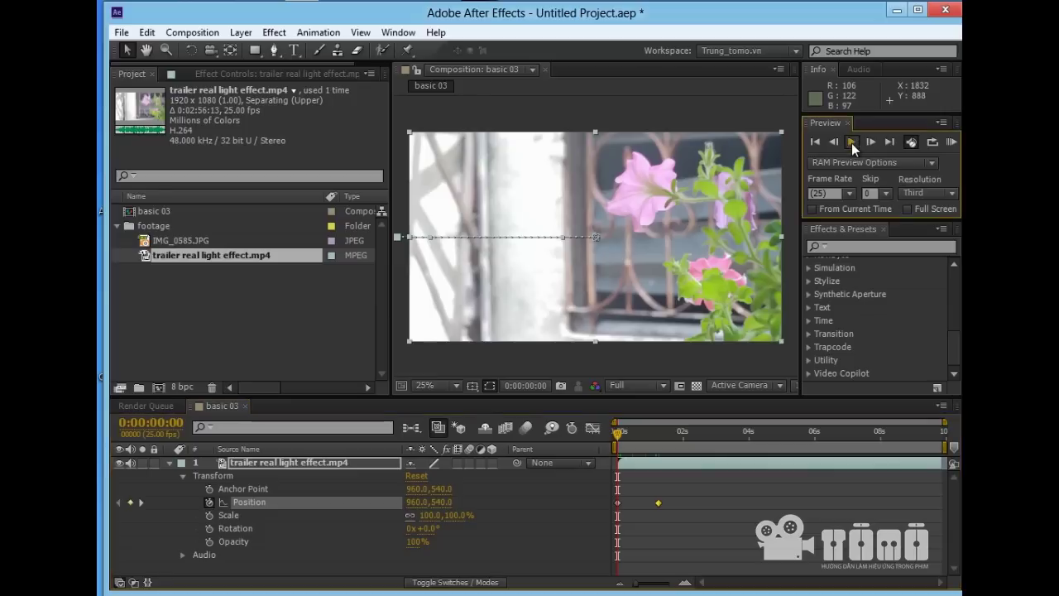
pyautogui.click(851, 143)
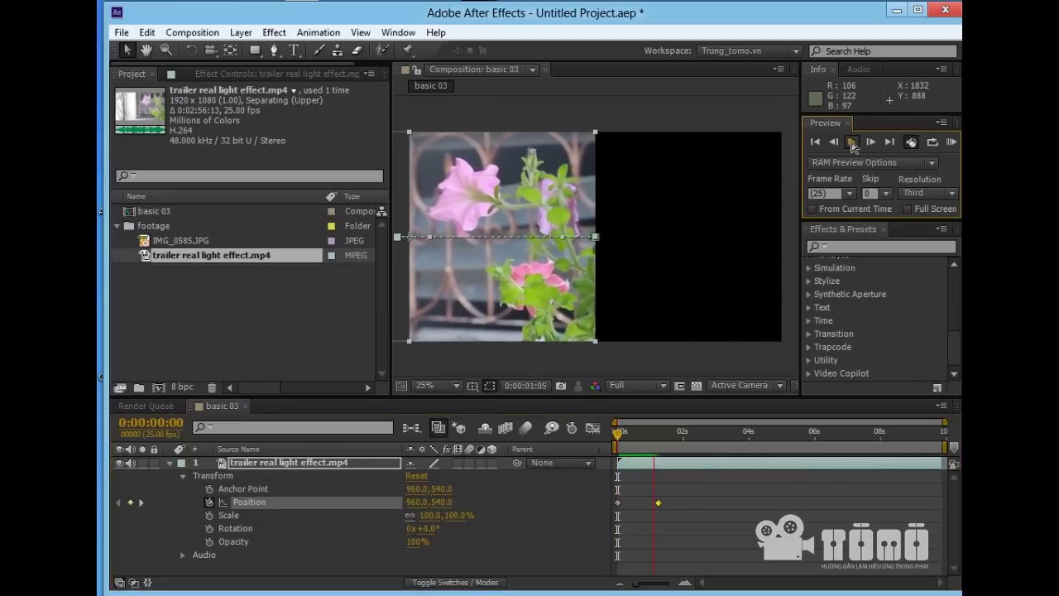
pyautogui.click(853, 142)
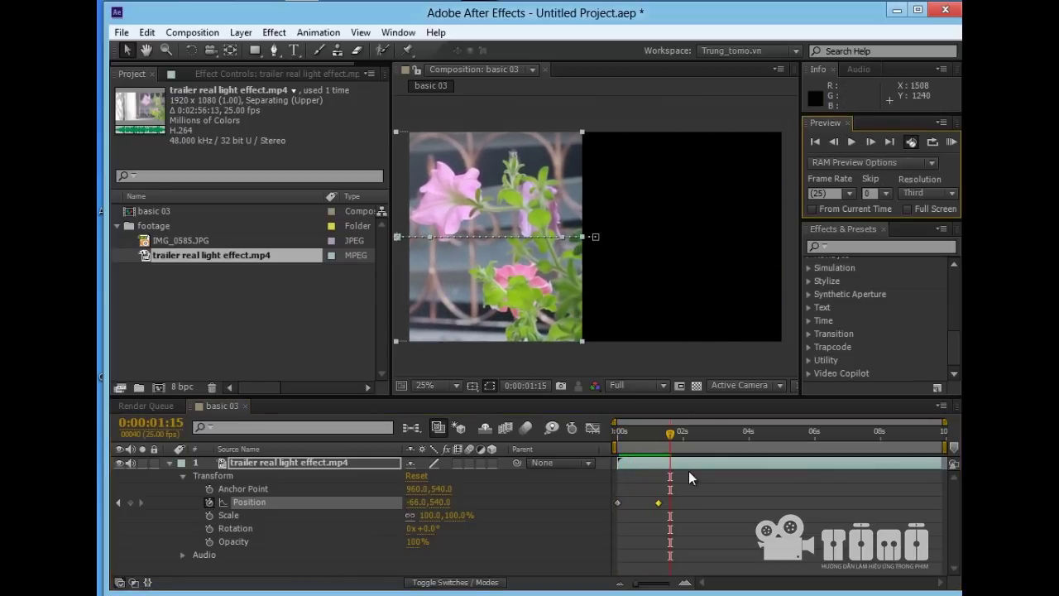
pyautogui.moveTo(667, 432); pyautogui.dragTo(614, 434)
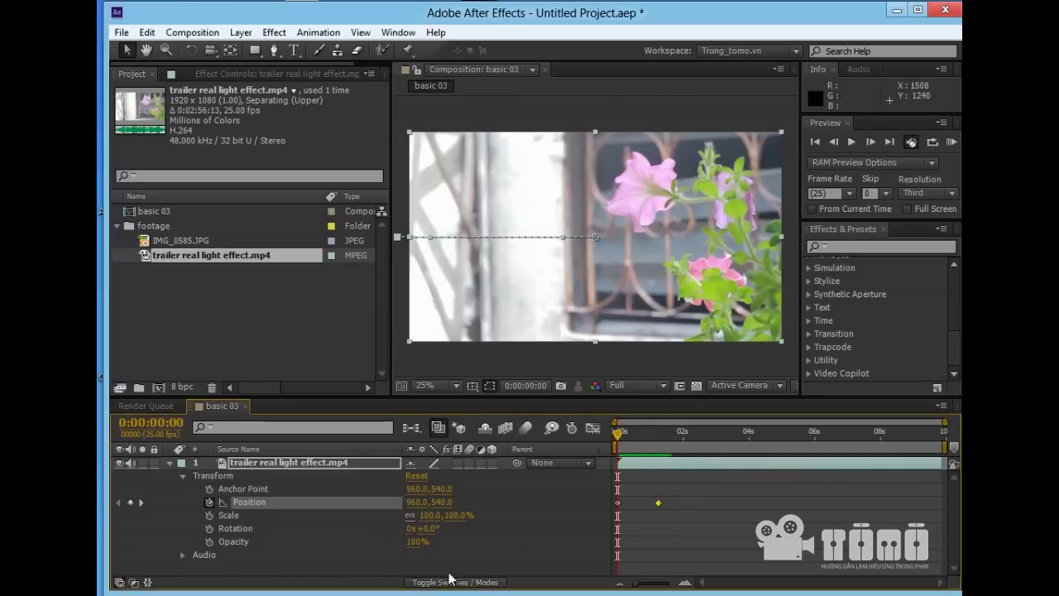
pyautogui.click(209, 542)
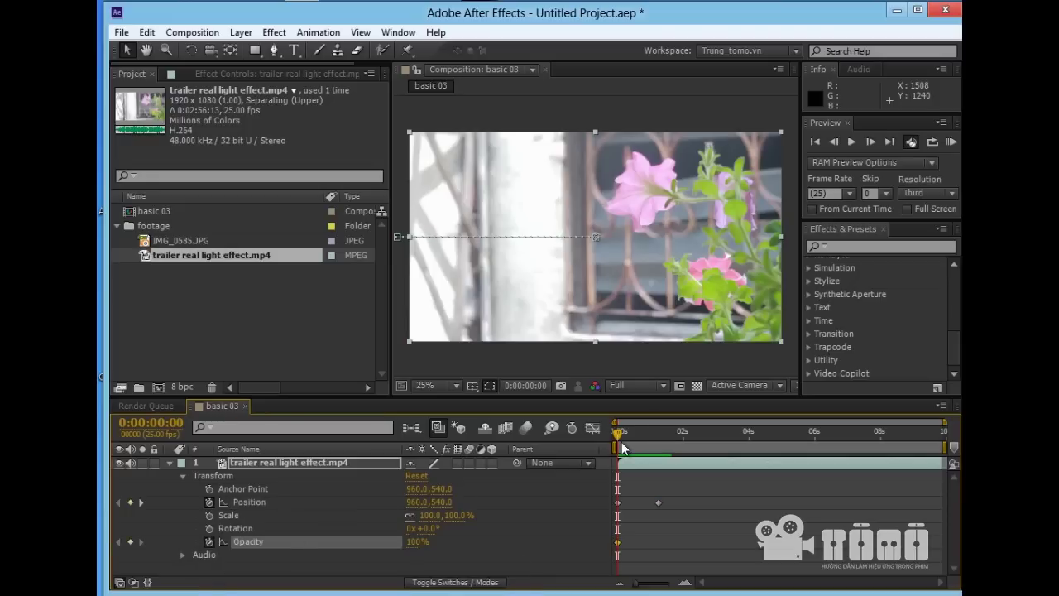
# Step: Add a 0% Opacity keyframe at 0:00:01:07 and preview the fade from 100%
pyautogui.moveTo(617, 436); pyautogui.dragTo(616, 434)
pyautogui.moveTo(616, 434); pyautogui.dragTo(659, 438)
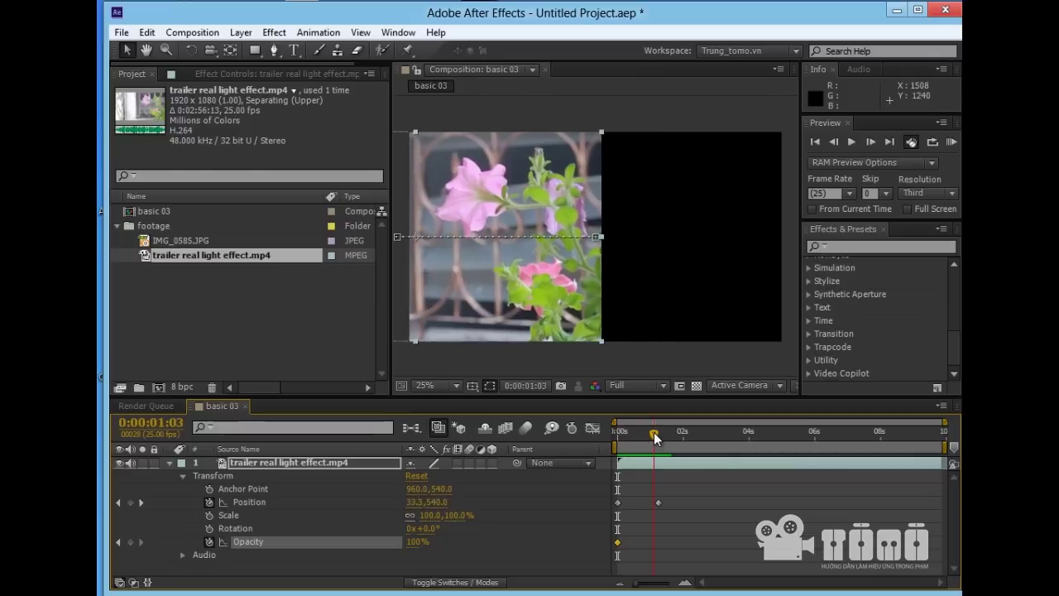
pyautogui.click(416, 542)
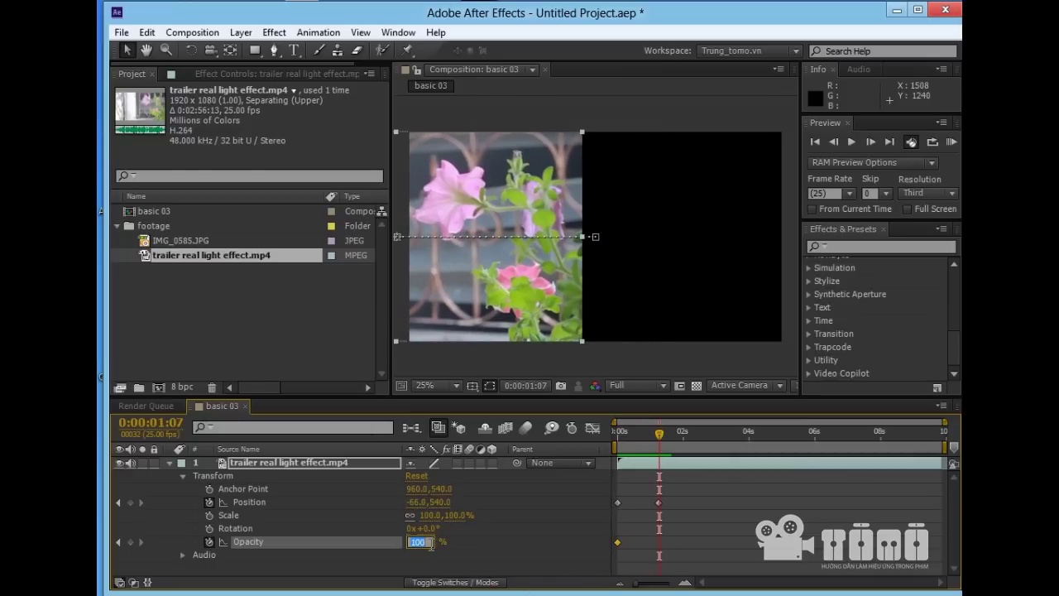
pyautogui.write('0')
pyautogui.press('Return')
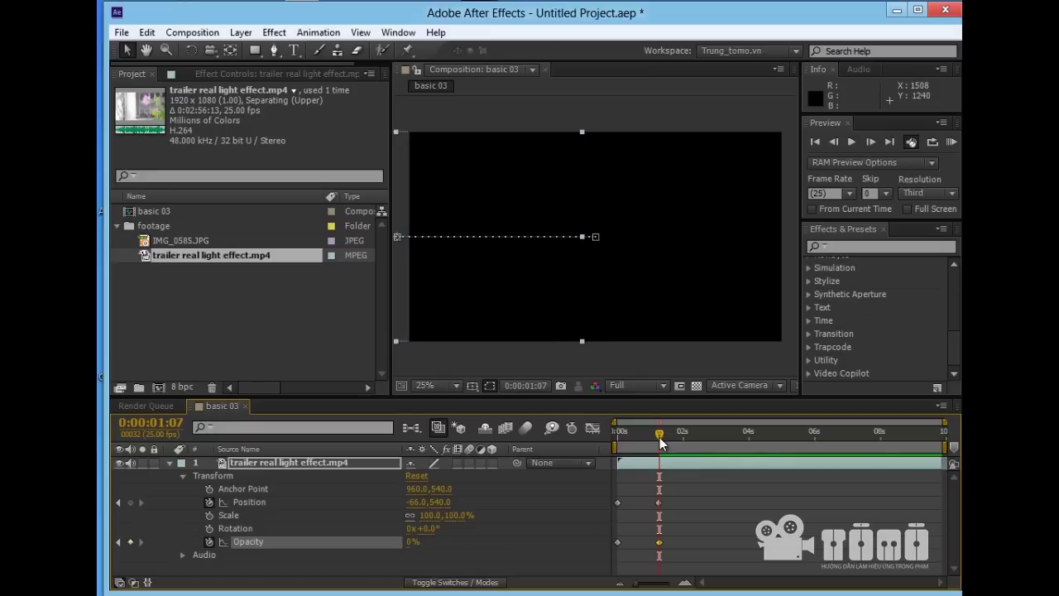
pyautogui.moveTo(659, 433); pyautogui.dragTo(608, 441)
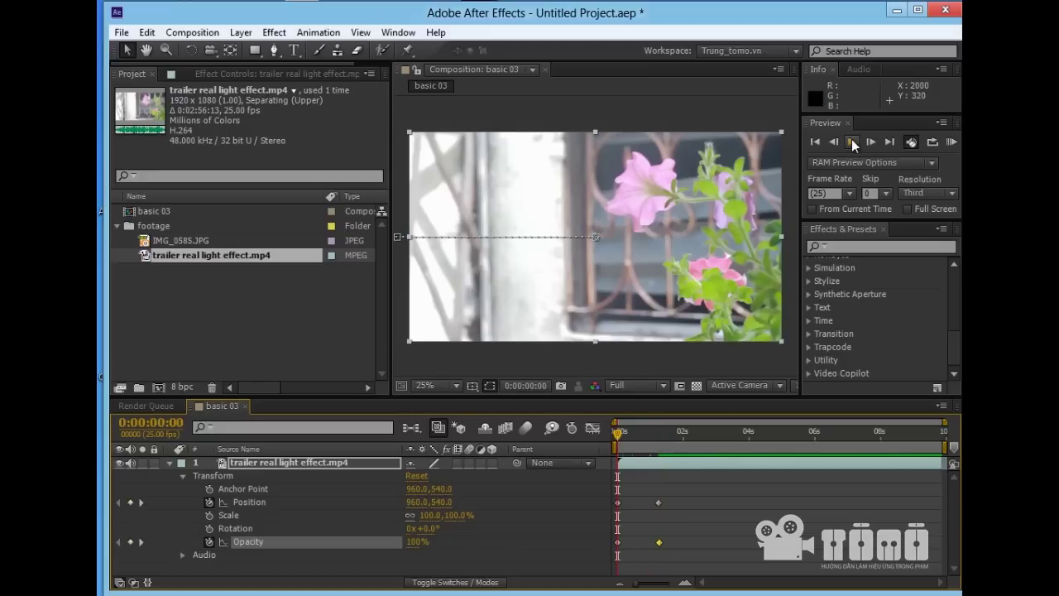
pyautogui.click(851, 143)
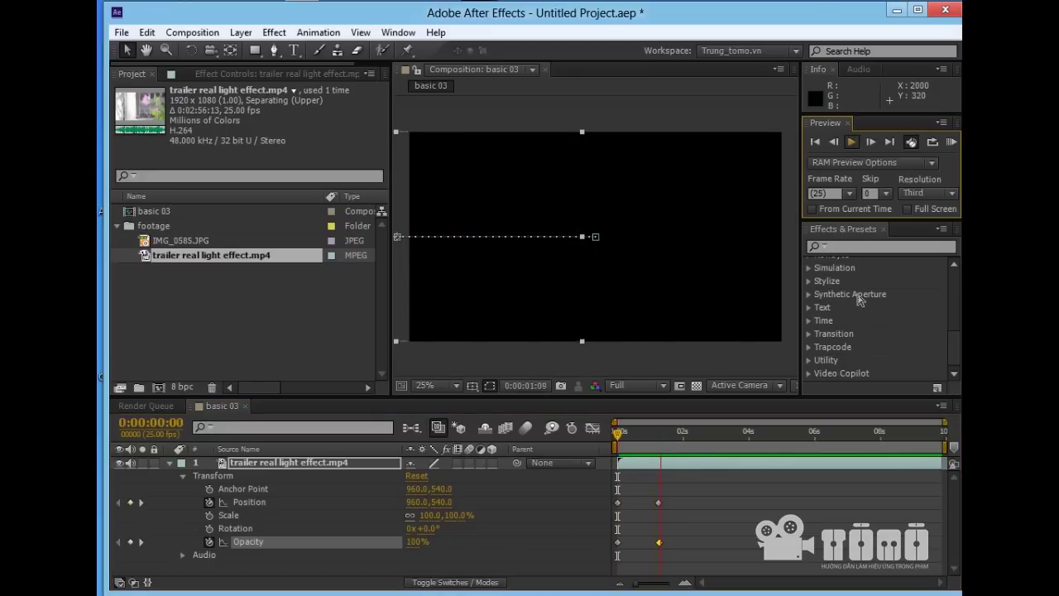
# Step: Keyframe Scale from 100% at 0 s to 0% at 0:00:01:00 and preview the shrink
pyautogui.click(234, 514)
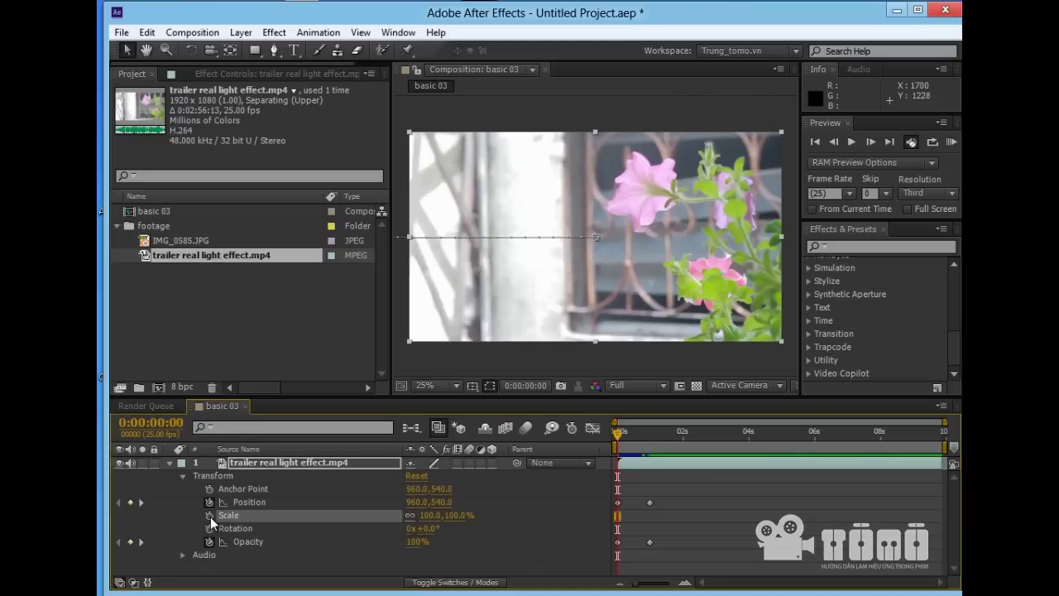
pyautogui.moveTo(614, 441); pyautogui.dragTo(648, 437)
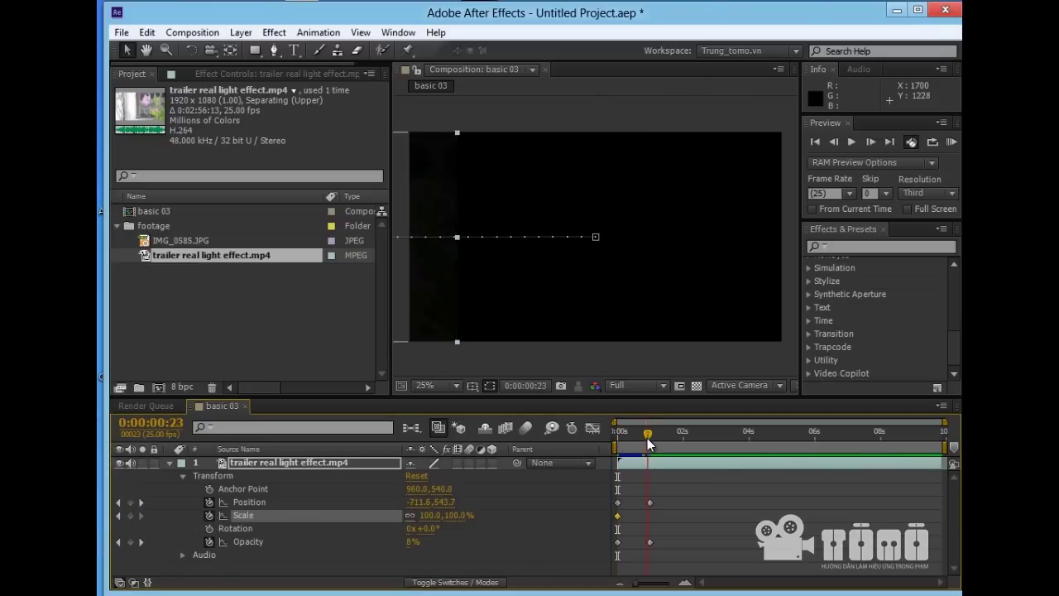
pyautogui.click(431, 515)
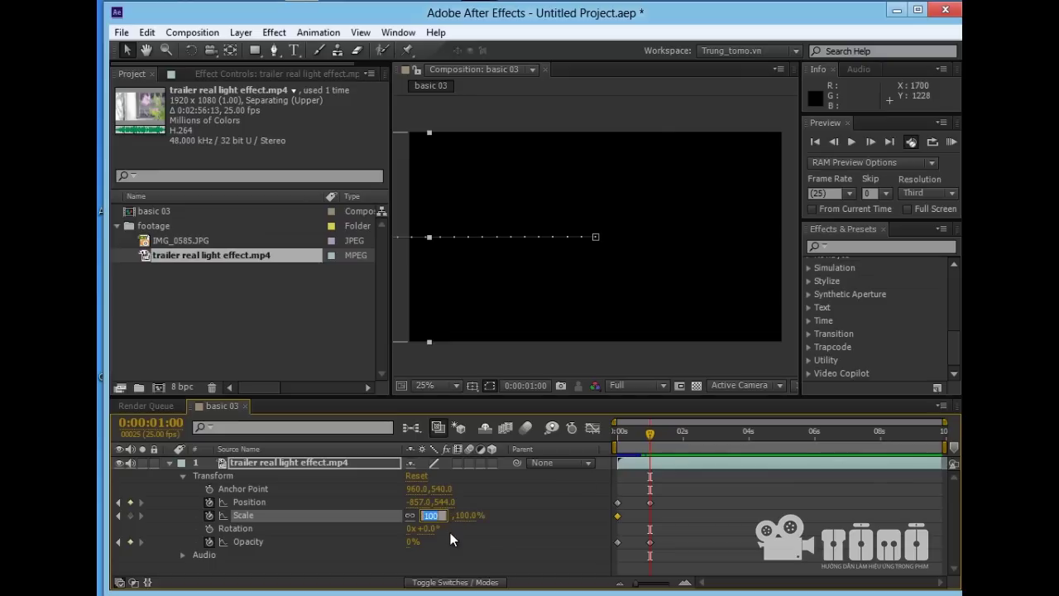
pyautogui.write('100')
pyautogui.moveTo(444, 517); pyautogui.dragTo(409, 515)
pyautogui.press('Return')
pyautogui.moveTo(653, 430); pyautogui.dragTo(616, 431)
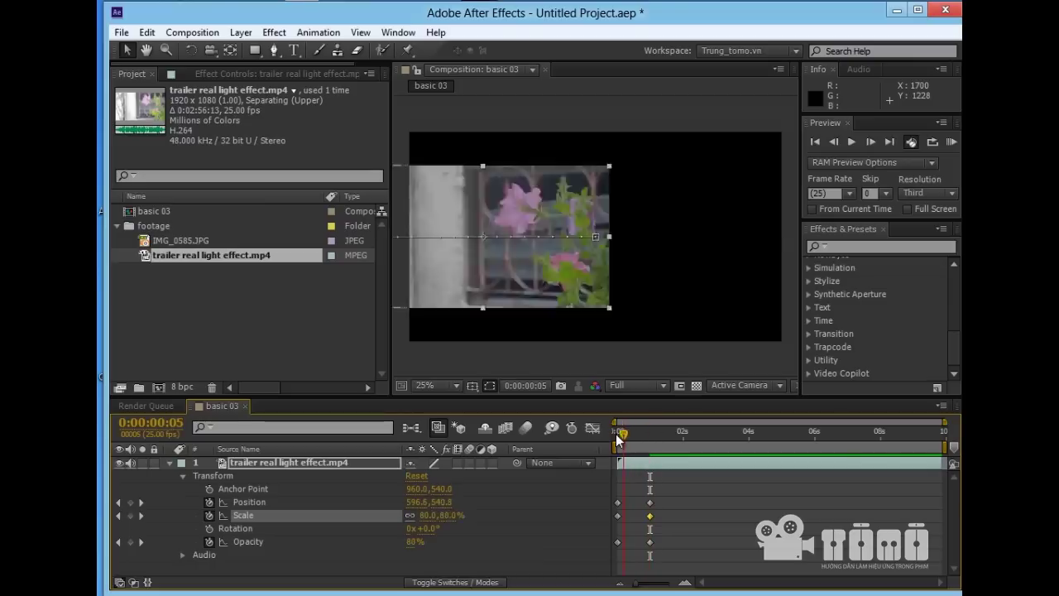
pyautogui.click(852, 142)
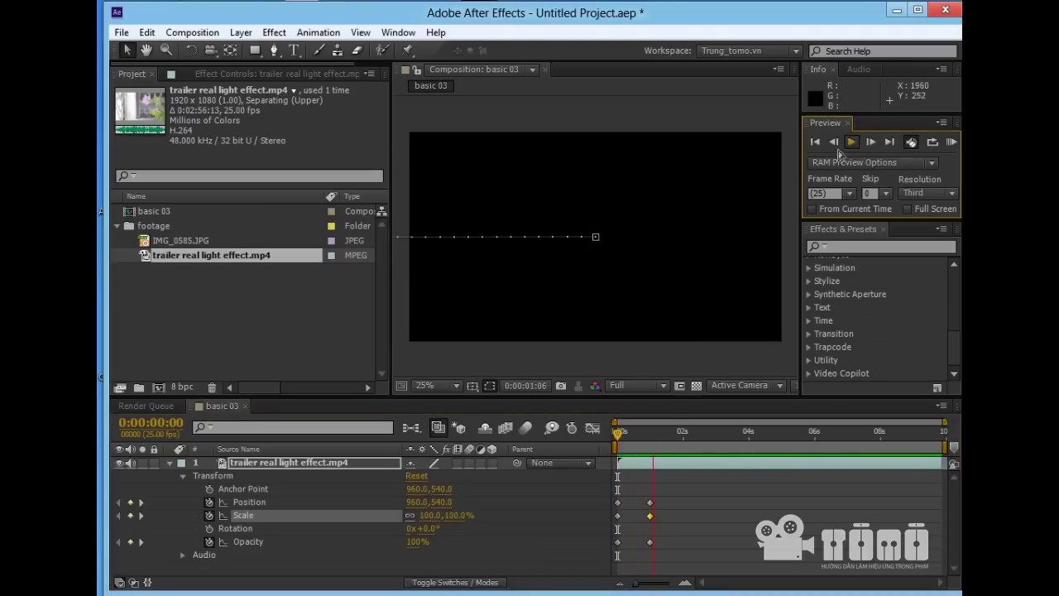
pyautogui.moveTo(674, 431); pyautogui.dragTo(617, 431)
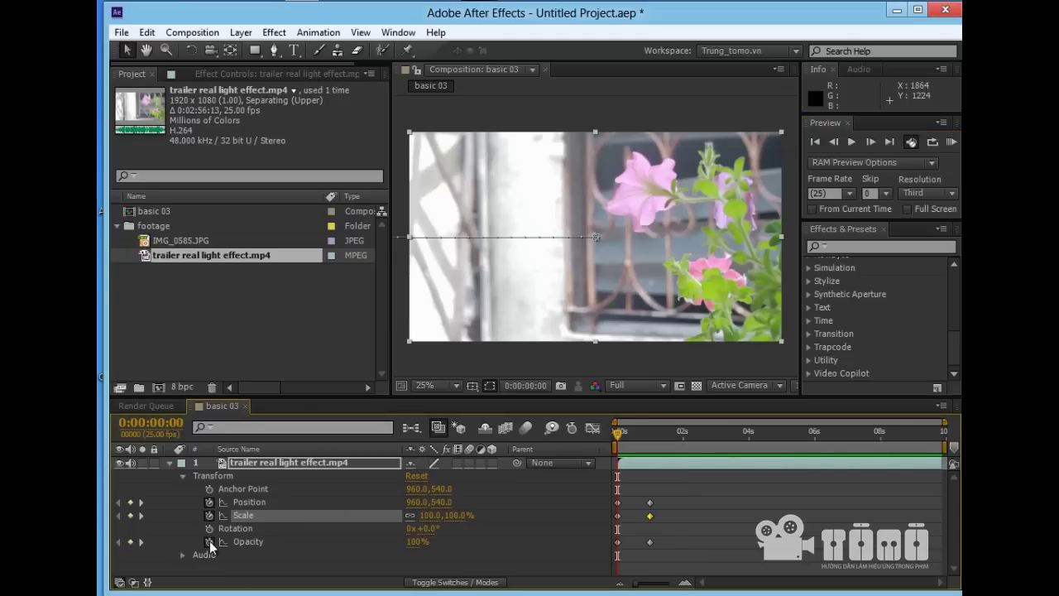
# Step: Keyframe Rotation from 0° at 0 s to 180° at 0:00:01:00 and preview the spin
pyautogui.click(208, 528)
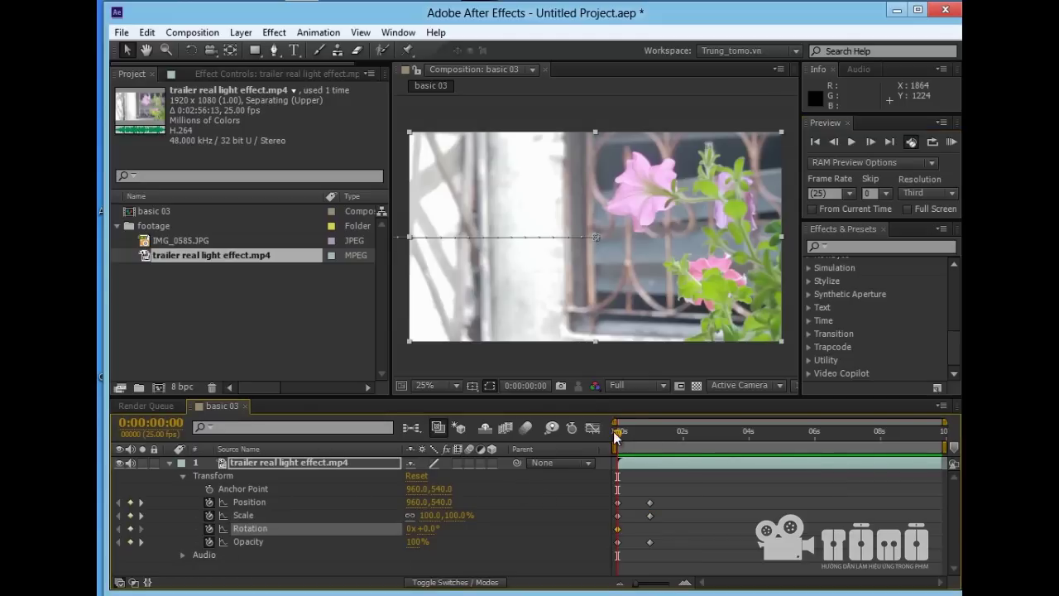
pyautogui.moveTo(616, 431); pyautogui.dragTo(646, 429)
pyautogui.moveTo(424, 530); pyautogui.dragTo(425, 528)
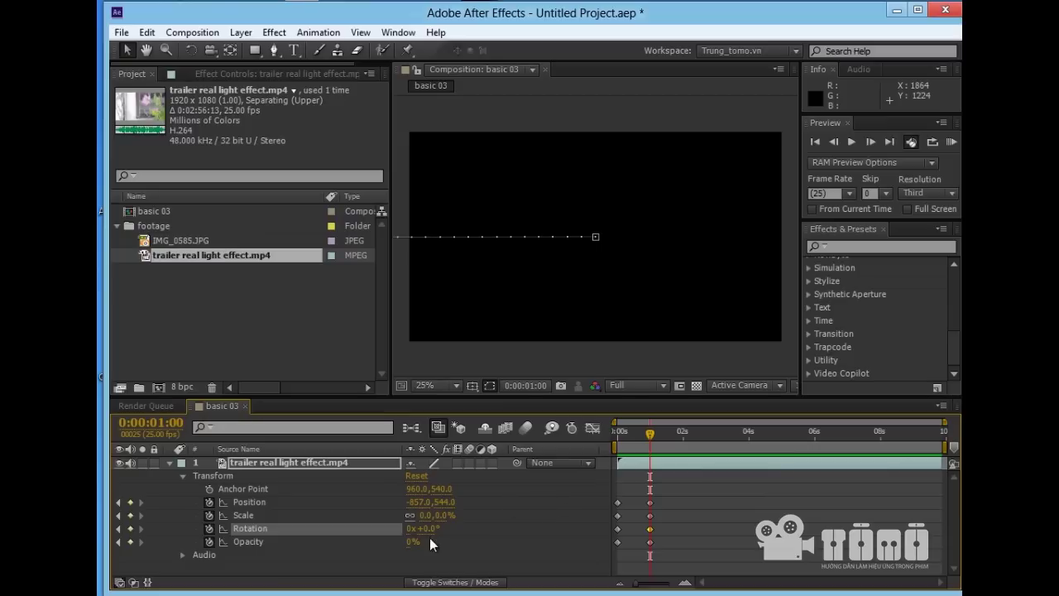
pyautogui.click(425, 529)
pyautogui.write('180')
pyautogui.press('Return')
pyautogui.moveTo(650, 438); pyautogui.dragTo(617, 434)
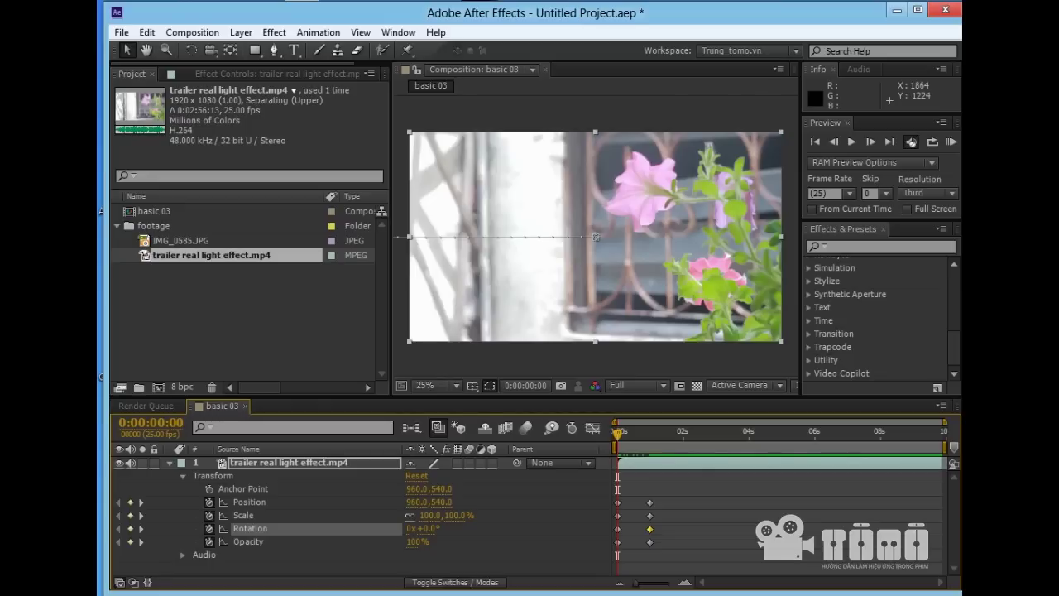
pyautogui.click(849, 142)
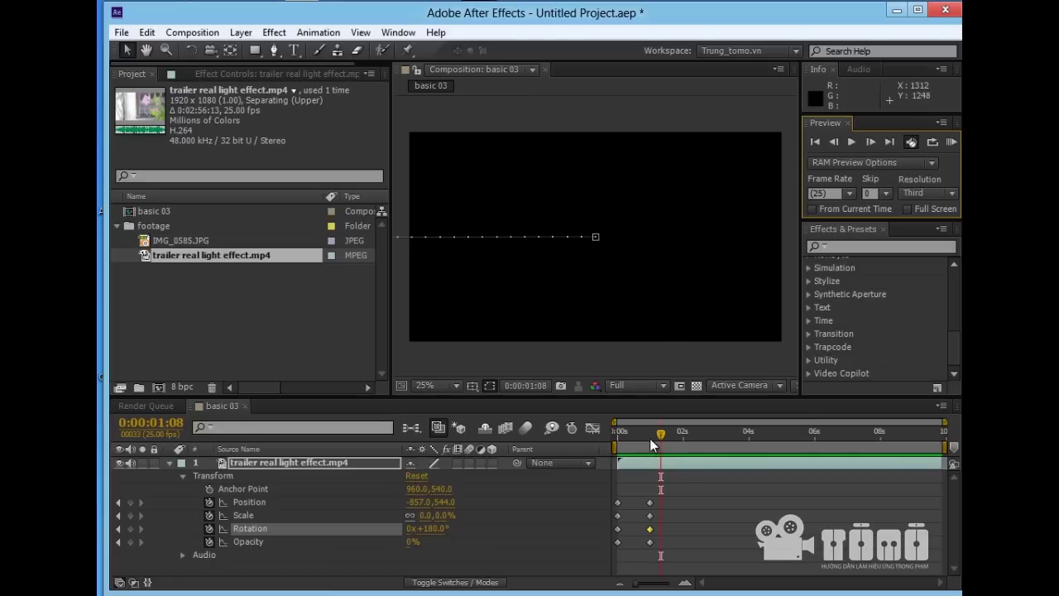
pyautogui.moveTo(659, 433); pyautogui.dragTo(614, 437)
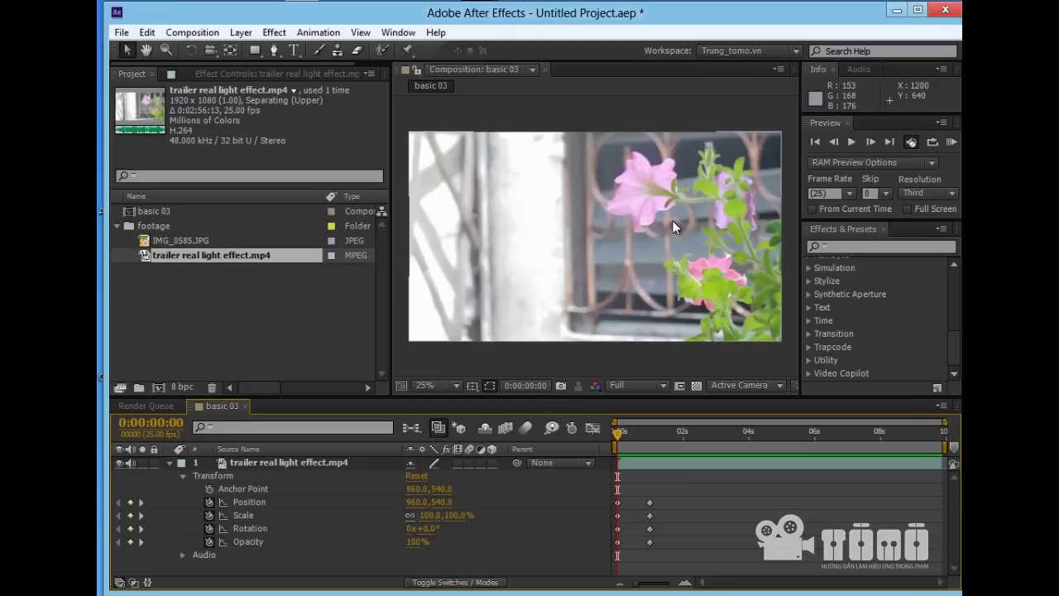
# Step: Play the full animation preview, stop it, and scrub back to 0:00:01:18
pyautogui.click(851, 143)
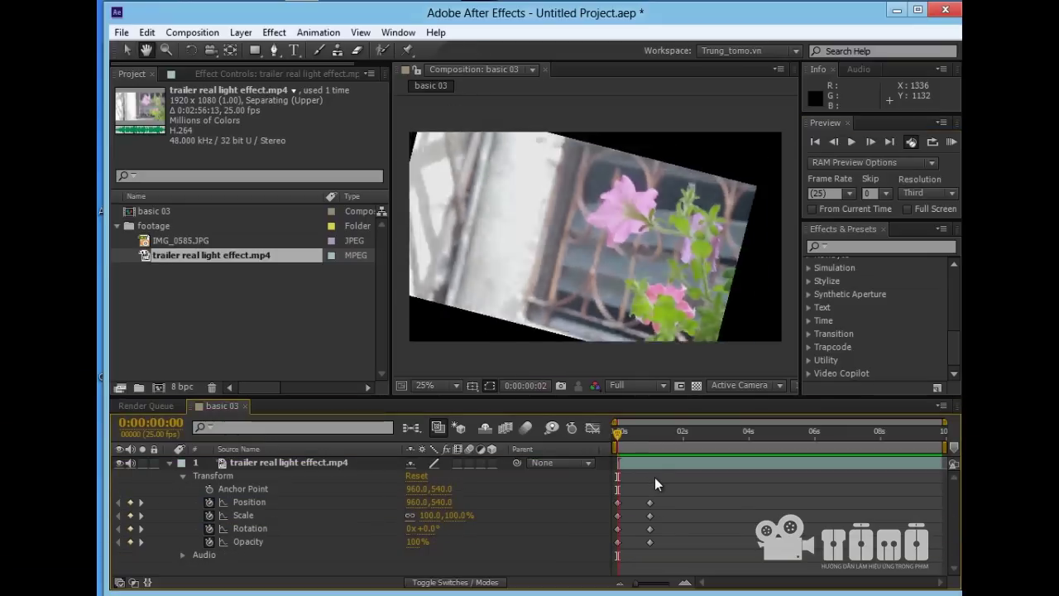
pyautogui.click(646, 430)
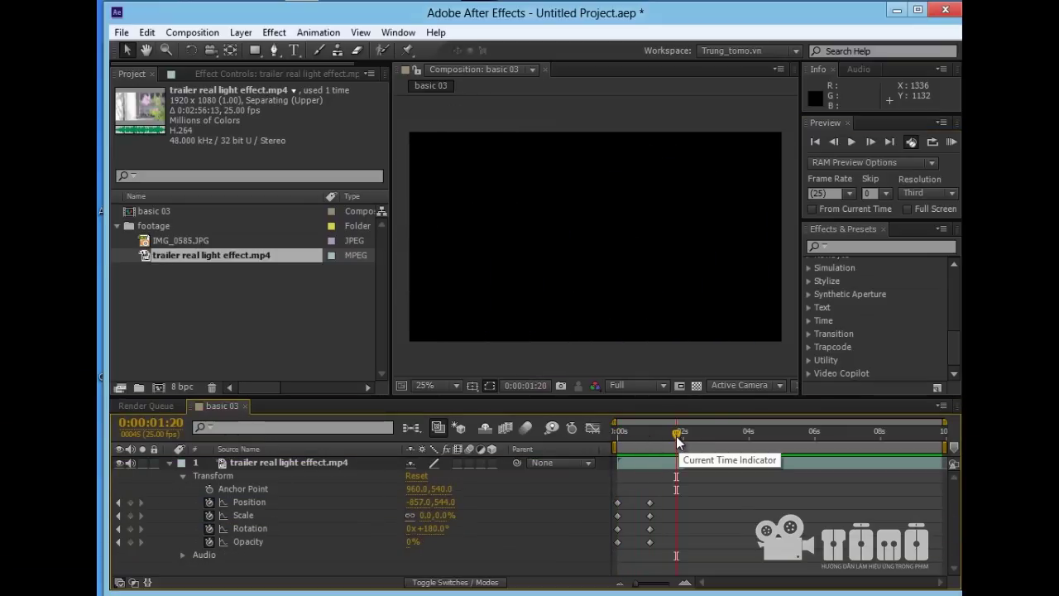
pyautogui.moveTo(677, 433); pyautogui.dragTo(666, 432)
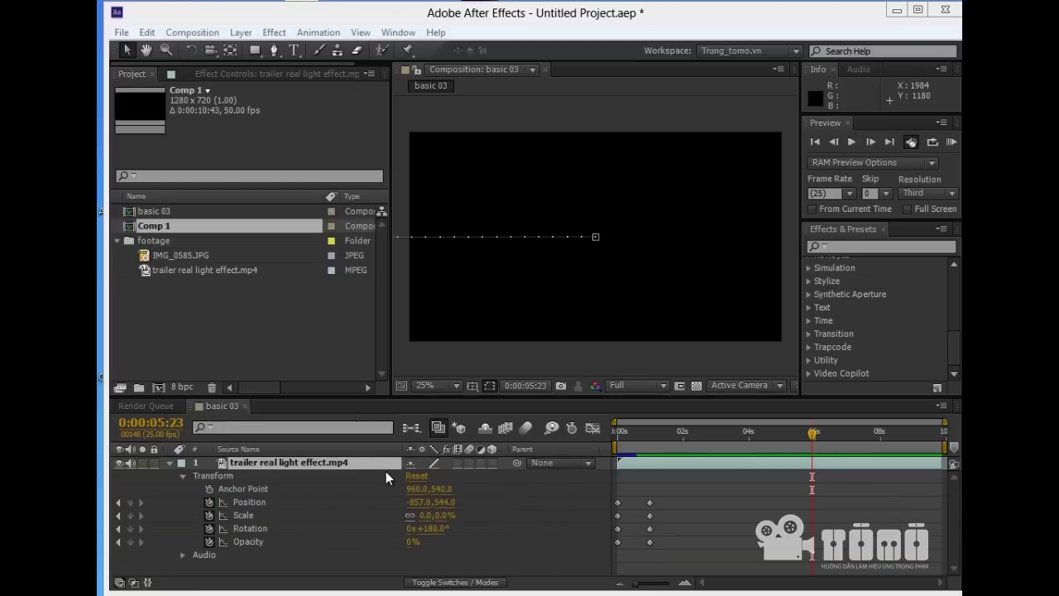
# Step: Toggle the flower layer and composition motion blur switches, then preview from 0:00:00:00
pyautogui.click(469, 461)
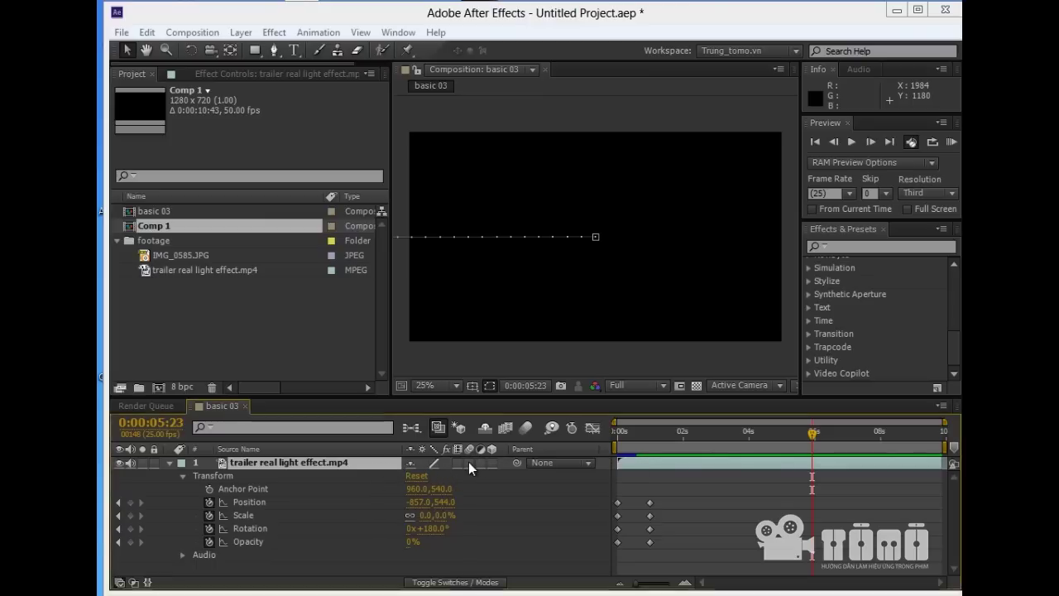
pyautogui.click(527, 427)
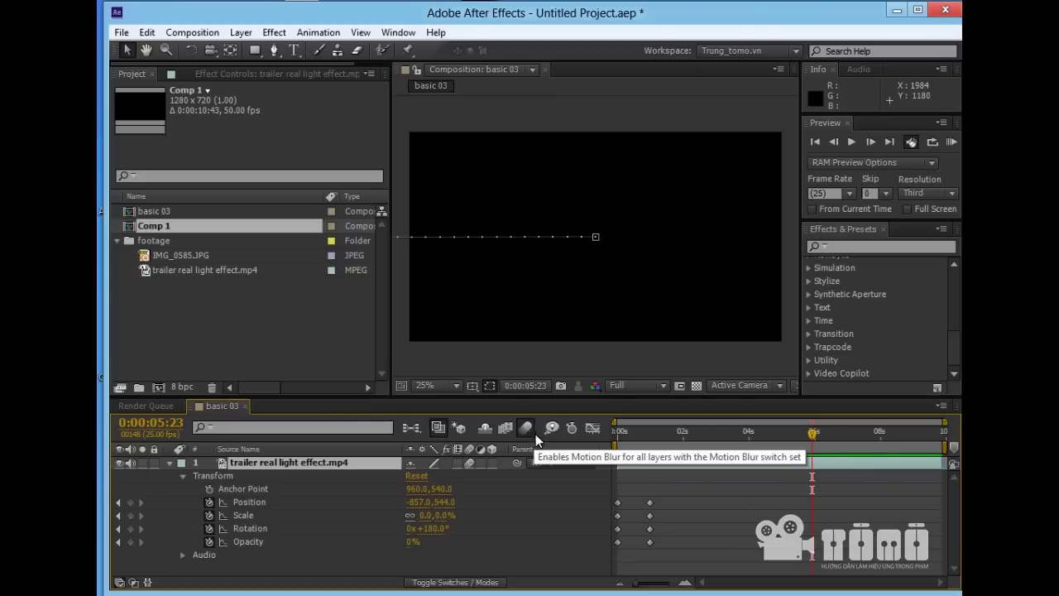
pyautogui.click(617, 433)
pyautogui.click(853, 142)
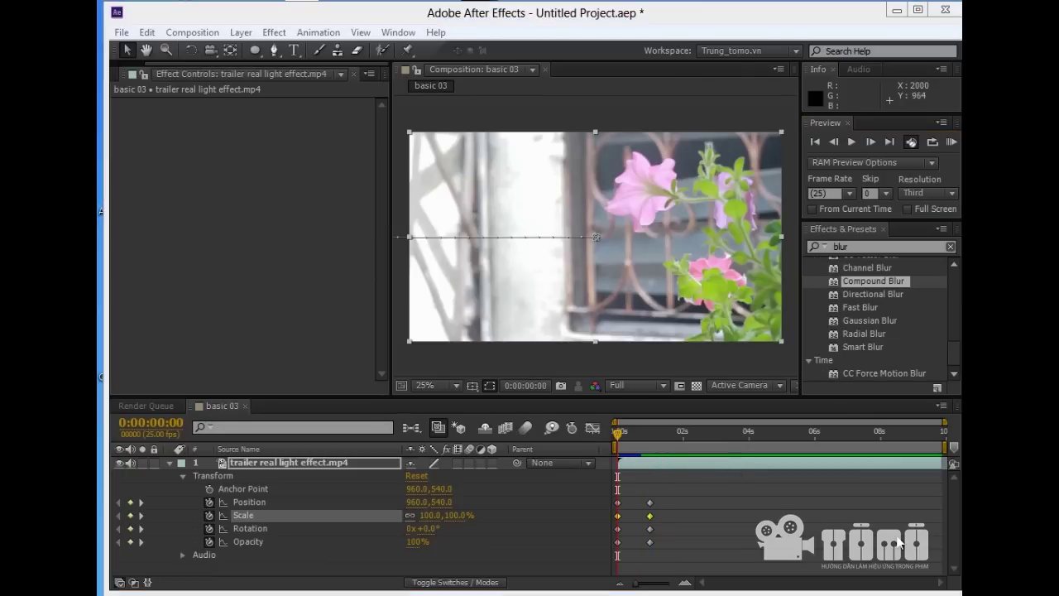
# Step: Collapse the flower layer, then solo Position, Opacity, Anchor Point, Rotation and Scale with P, T, A, R, S
pyautogui.click(170, 461)
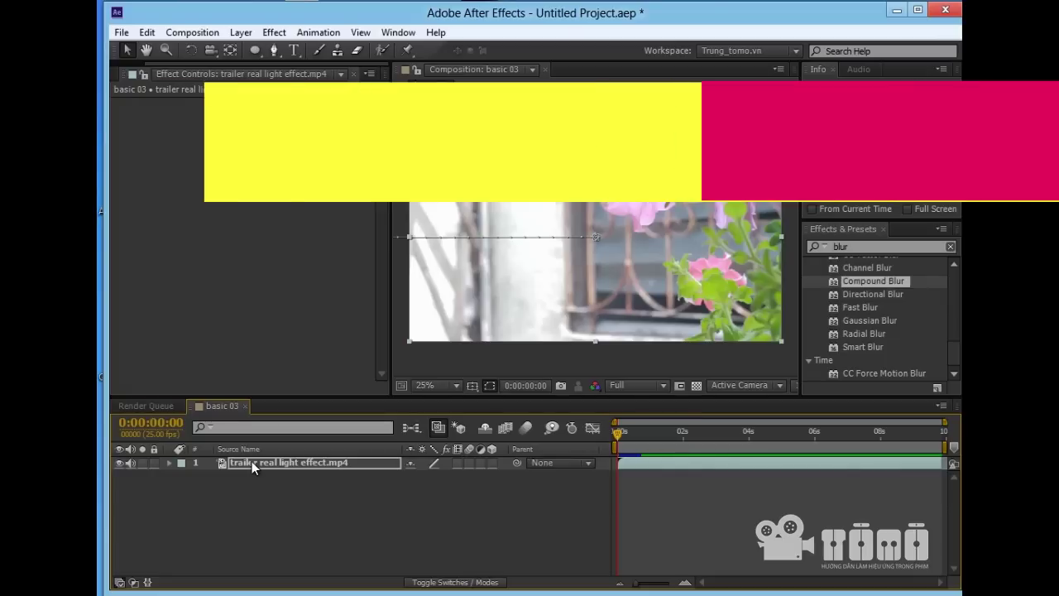
pyautogui.press('p')
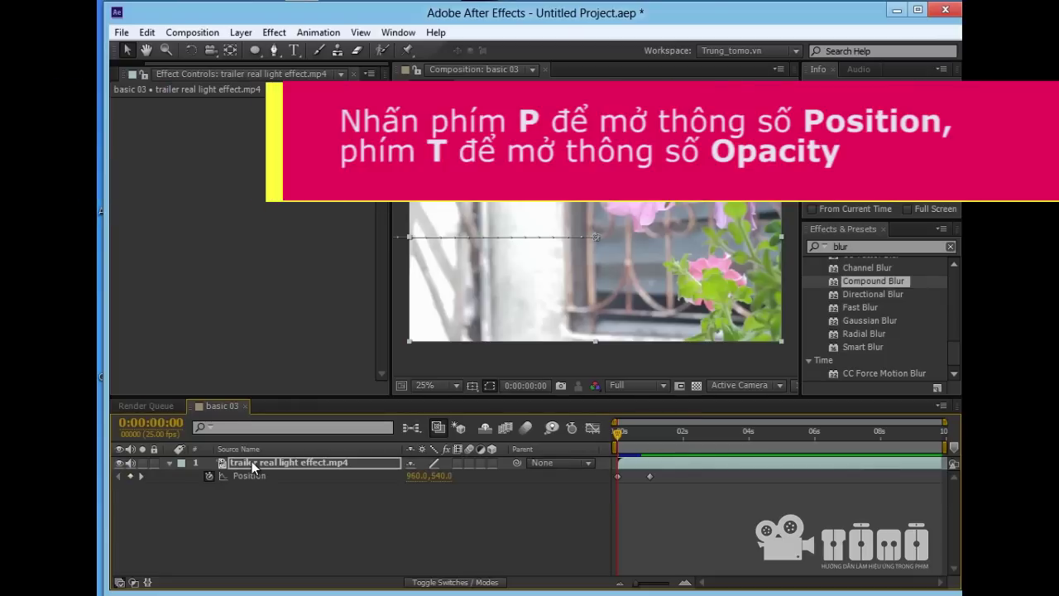
pyautogui.press('t')
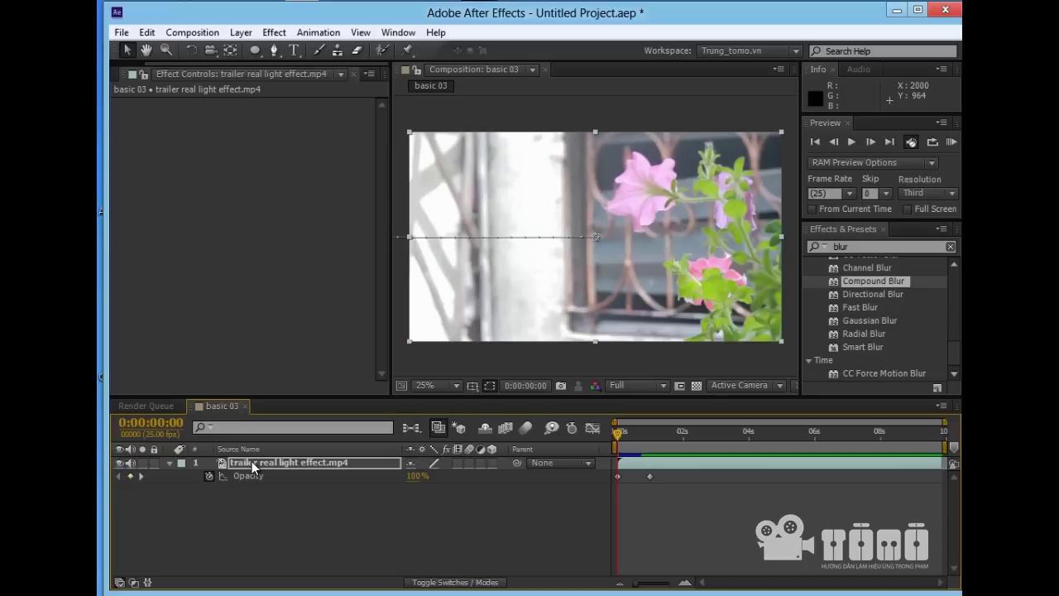
pyautogui.press('a')
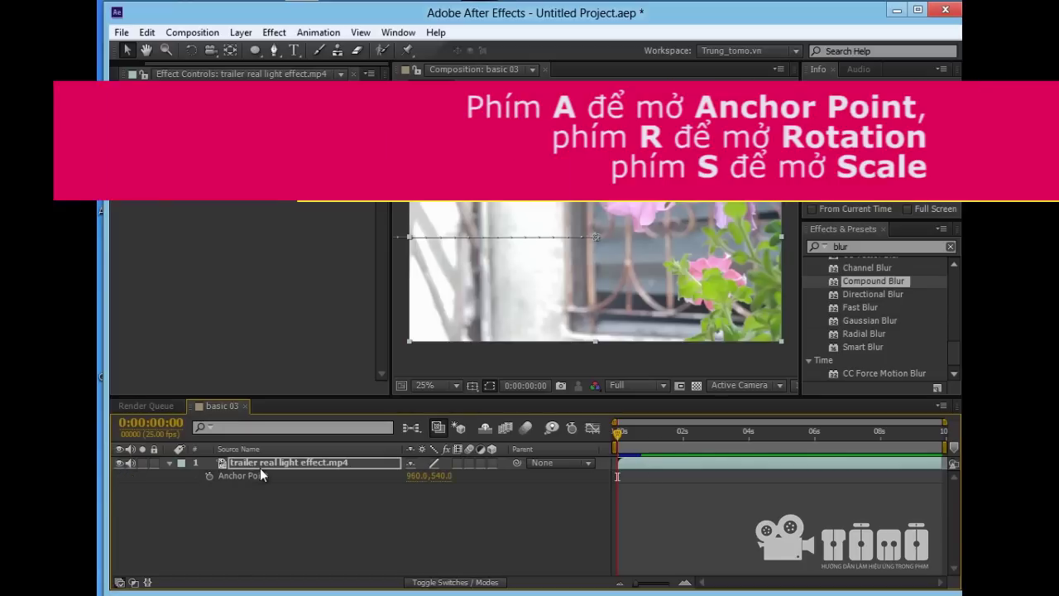
pyautogui.press('r')
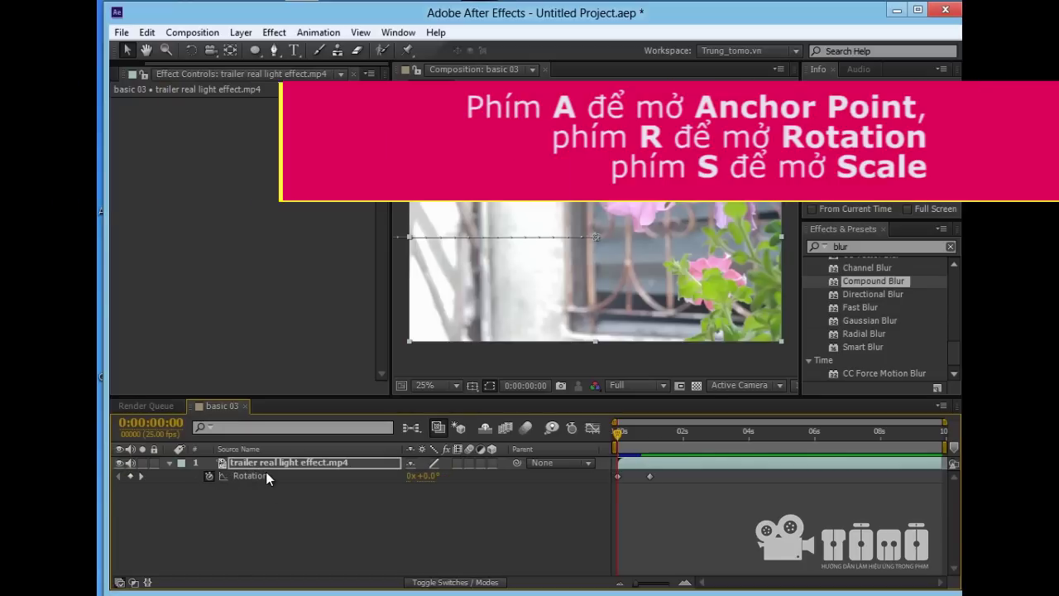
pyautogui.press('s')
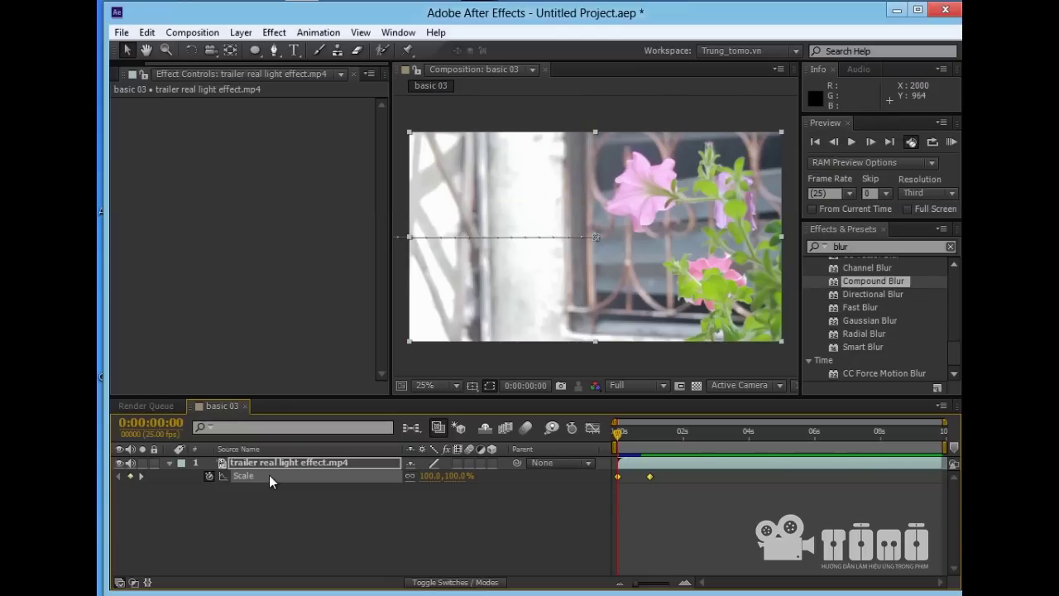
# Step: Add Position, Rotation and Opacity to the displayed Scale property with Shift+P, Shift+R, Shift+T
pyautogui.hotkey('shift', 'p')
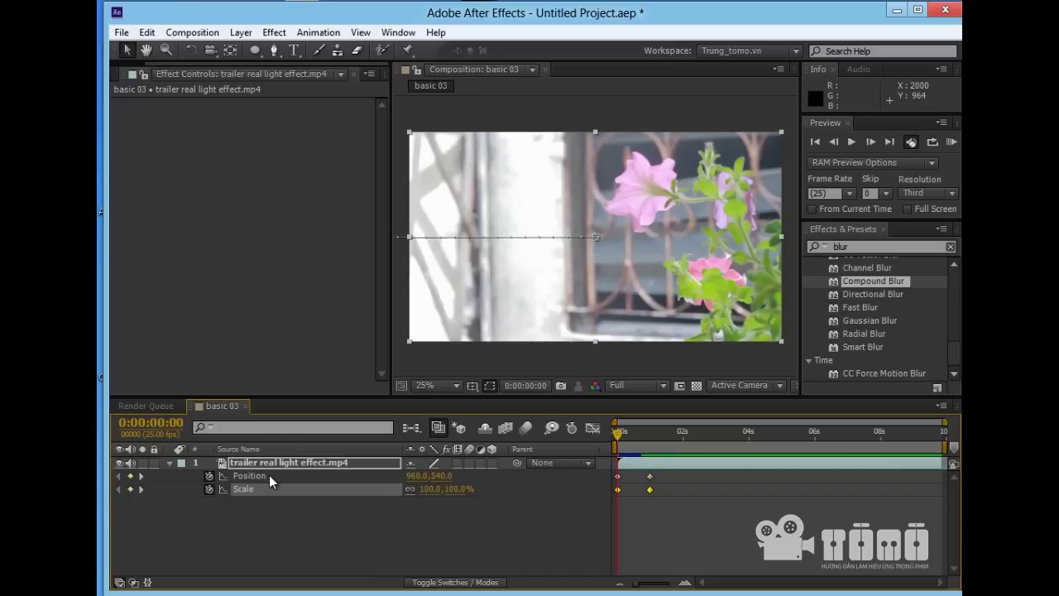
pyautogui.hotkey('shift', 'r')
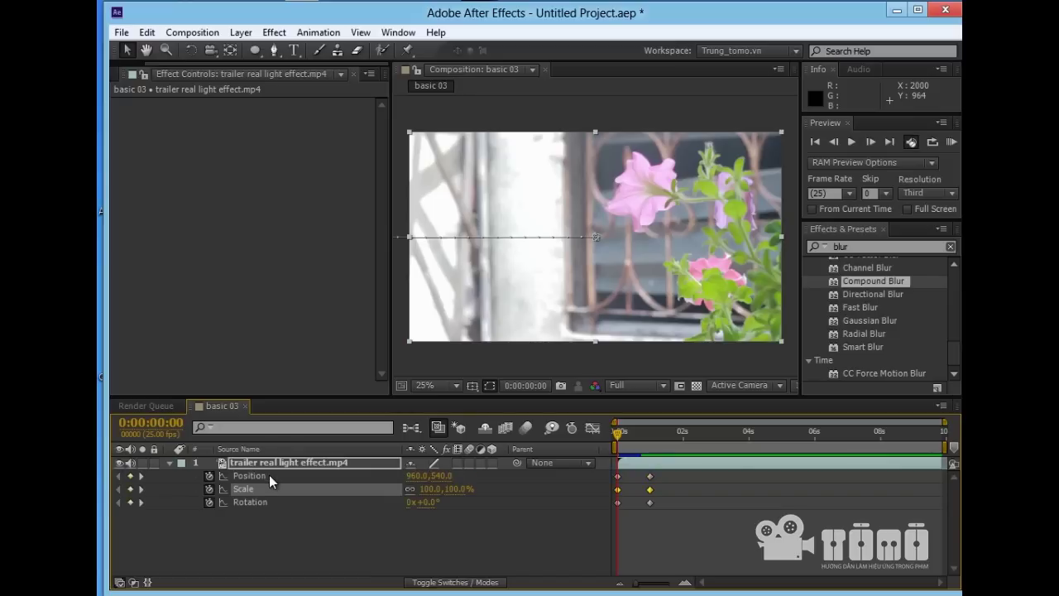
pyautogui.hotkey('shift', 't')
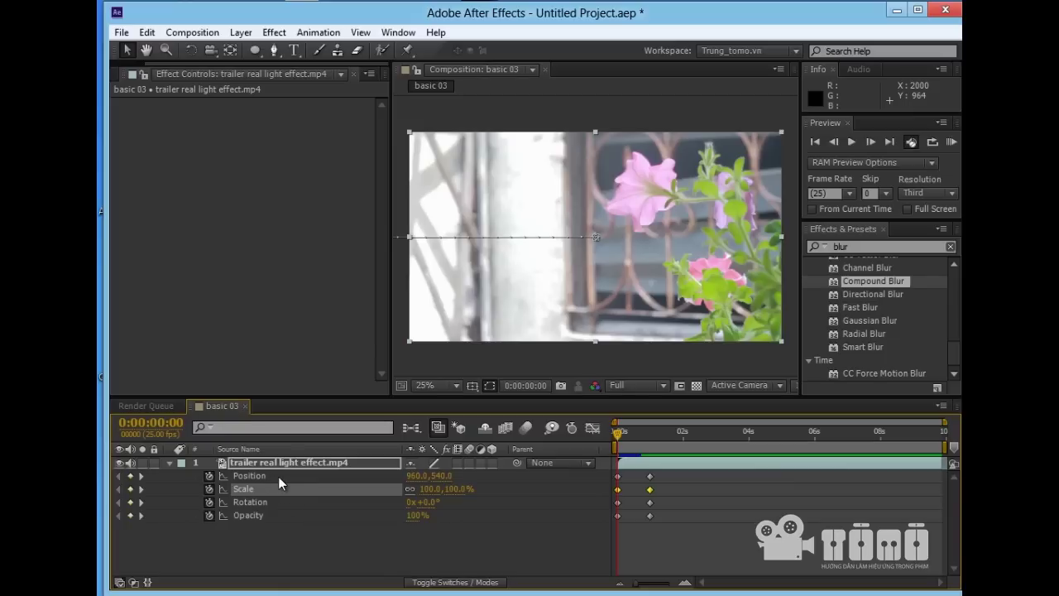
# Step: Delete the Position and Scale keyframes, then collapse the flower layer to a single row
pyautogui.click(276, 477)
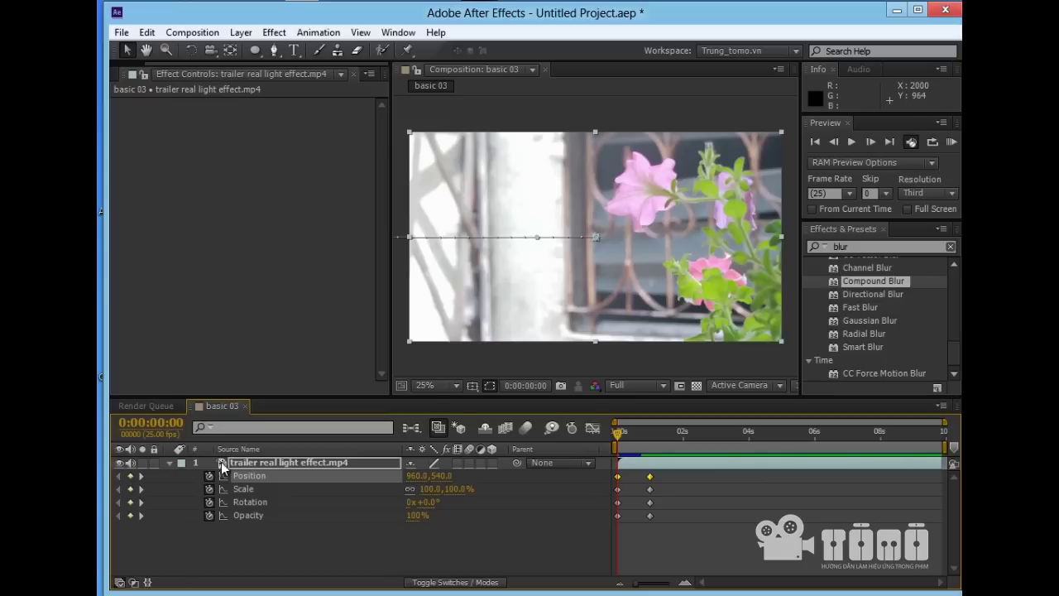
pyautogui.moveTo(665, 471); pyautogui.dragTo(607, 494)
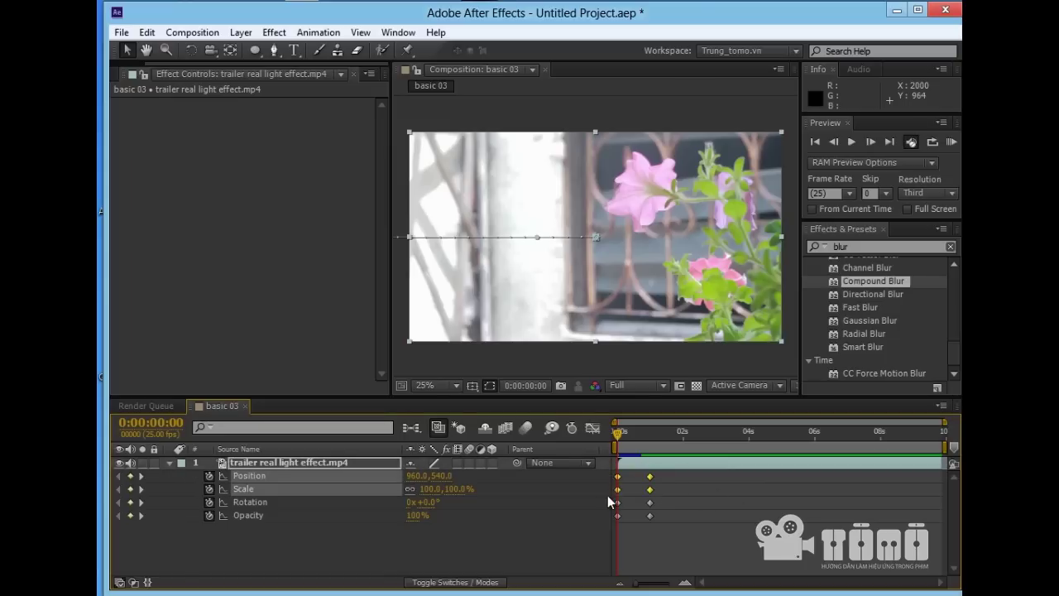
pyautogui.press('Delete')
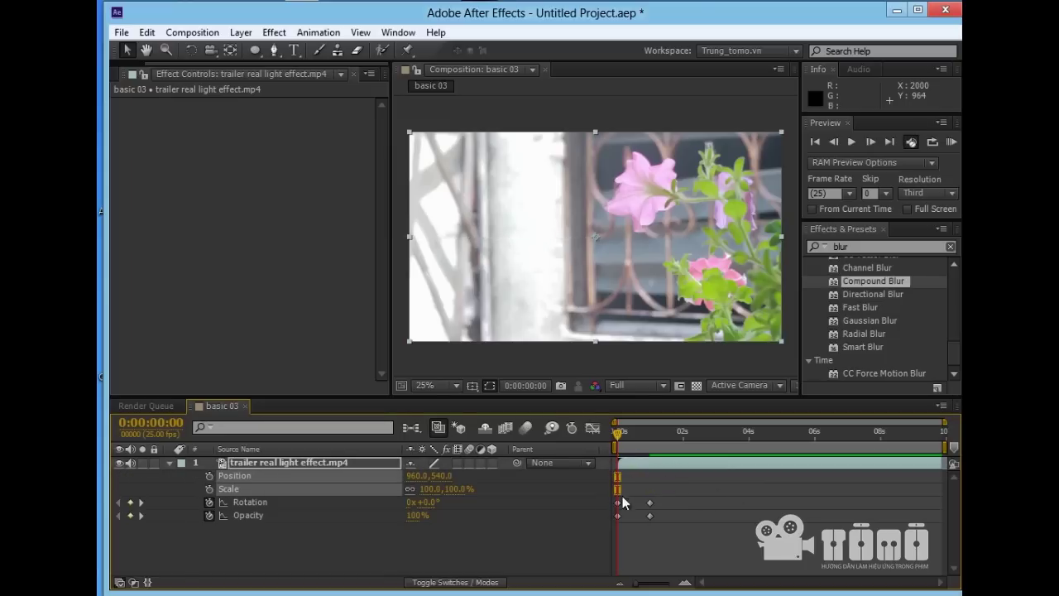
pyautogui.click(616, 502)
pyautogui.click(657, 512)
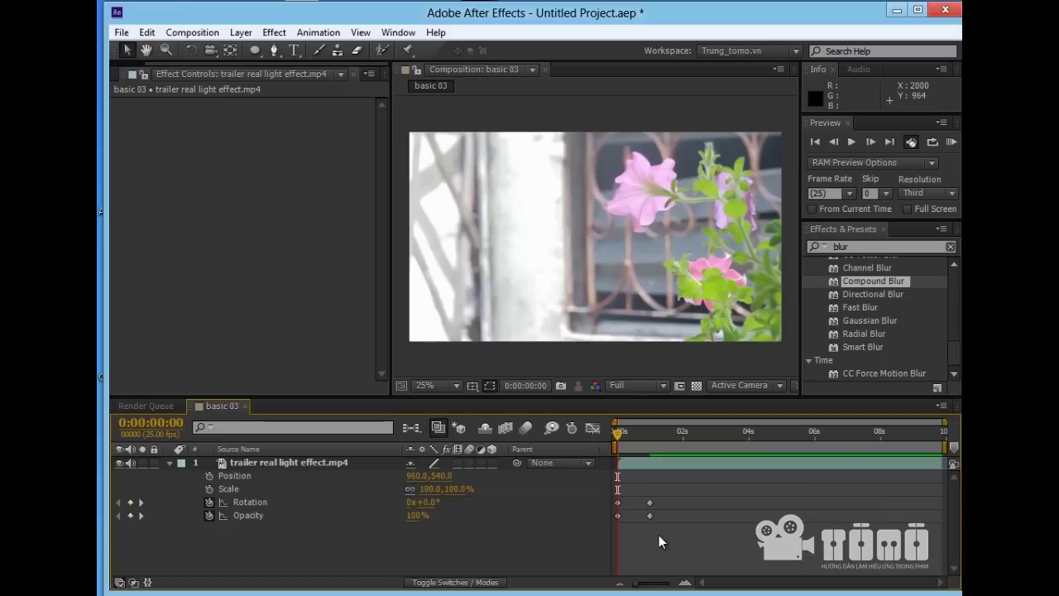
pyautogui.click(169, 460)
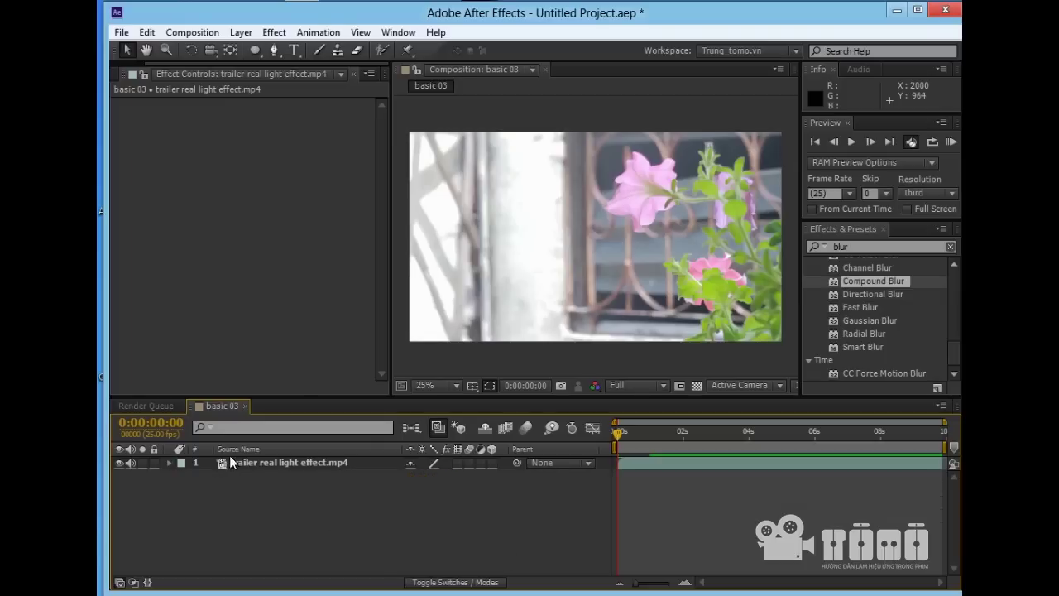
# Step: Show the flower layer's keyframed properties with U, restore Position and Scale keyframes, and expand Transform
pyautogui.click(247, 457)
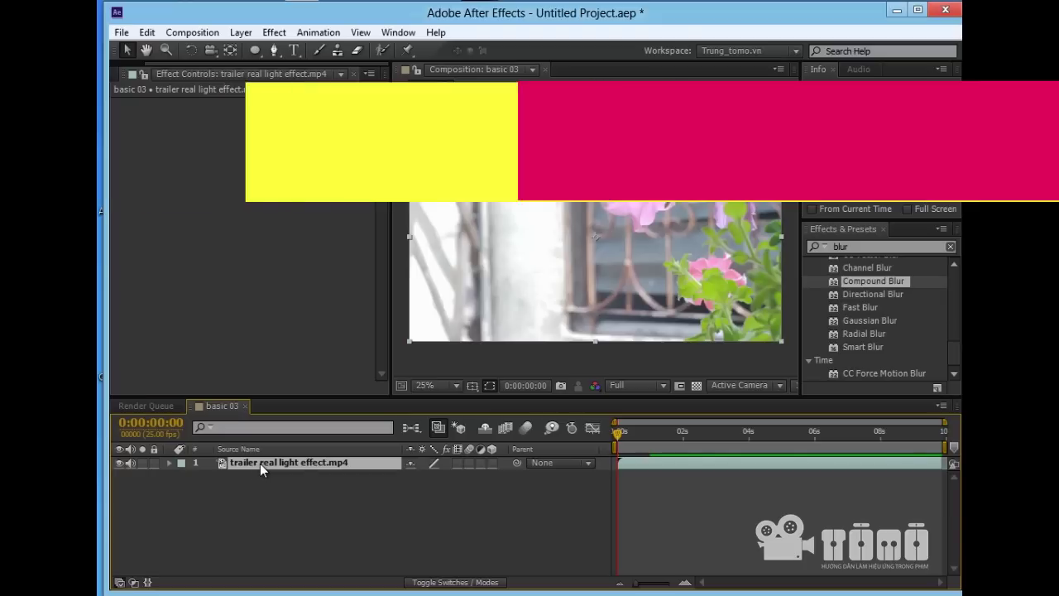
pyautogui.press('u')
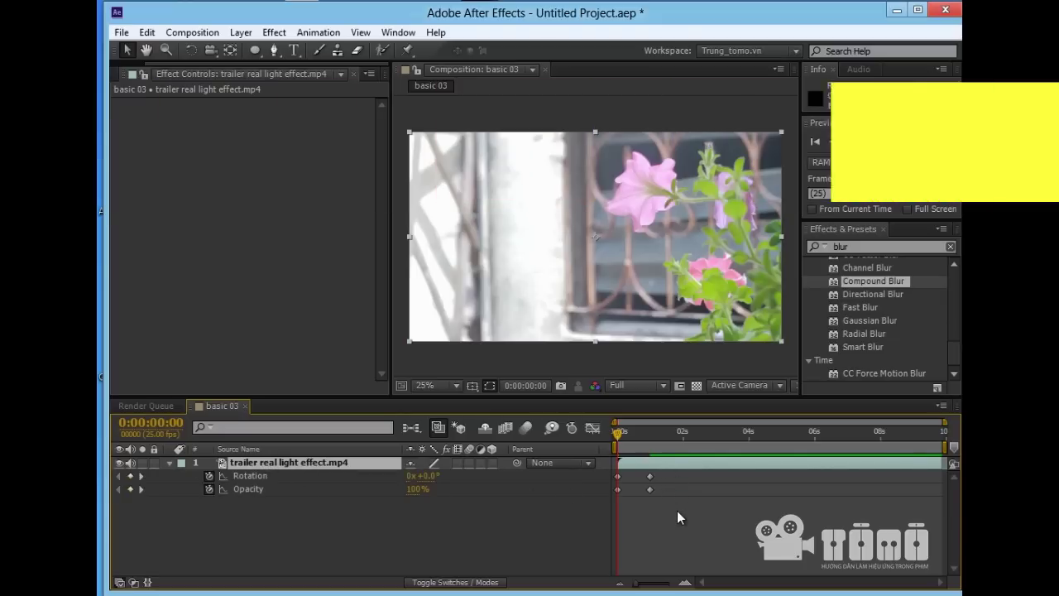
pyautogui.click(487, 534)
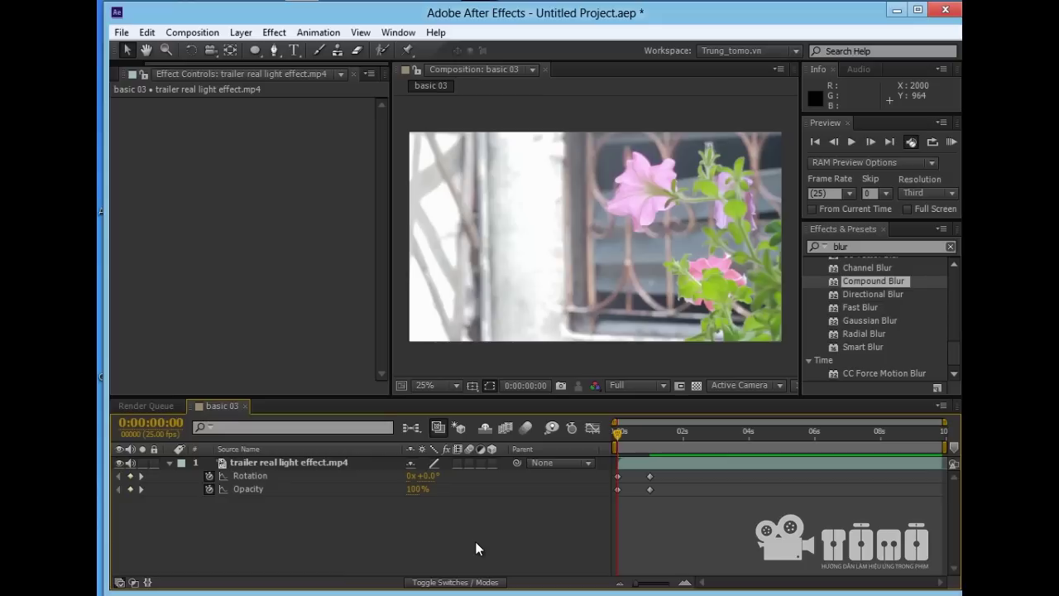
pyautogui.click(330, 461)
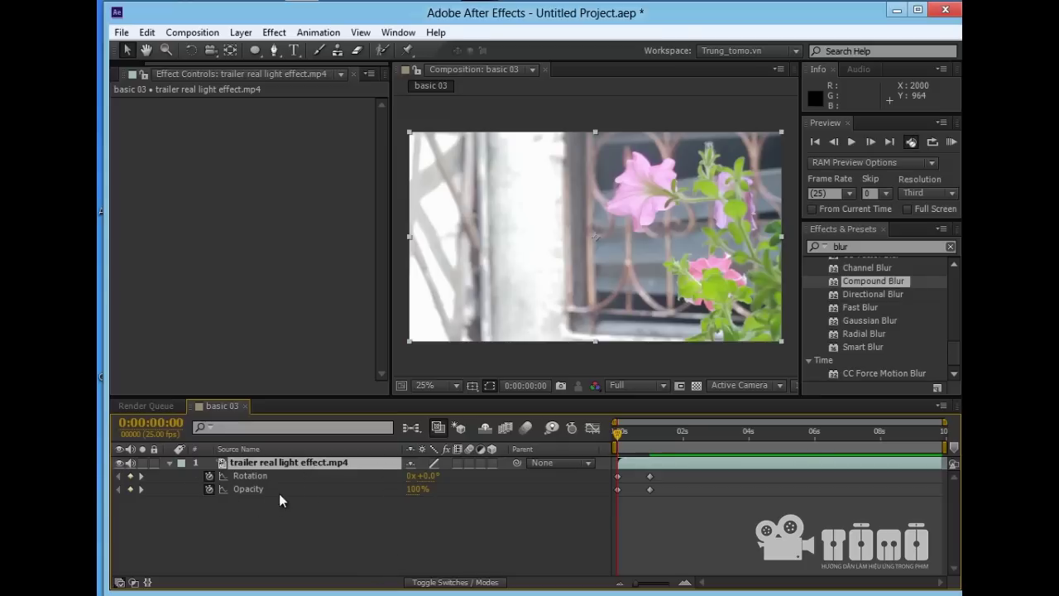
pyautogui.click(354, 492)
pyautogui.click(344, 461)
pyautogui.click(762, 508)
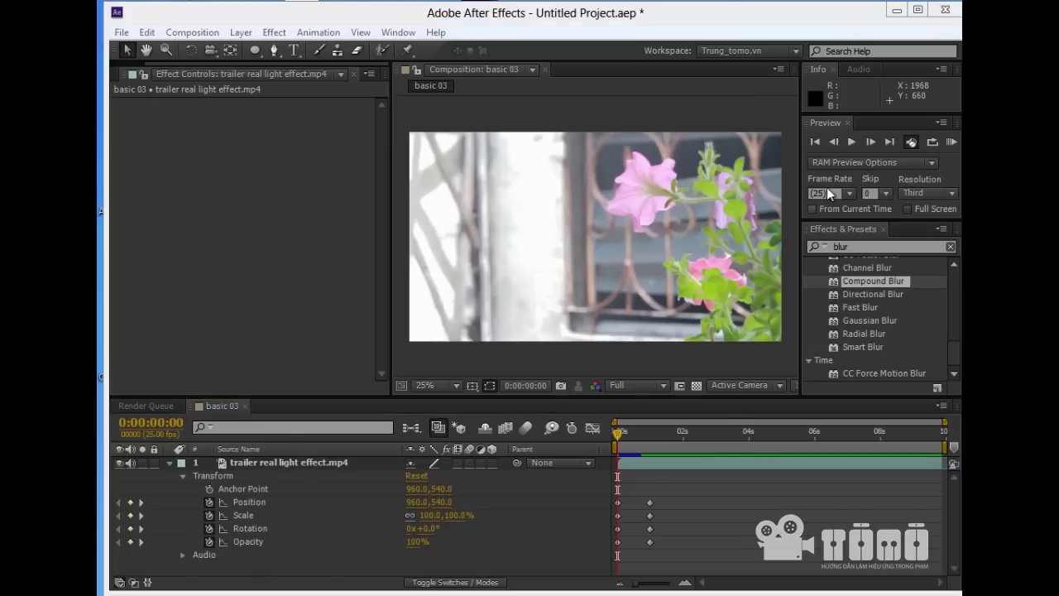
# Step: Play the preview and stop it at 0:00:03:19, with the flower spun 180° and faded out
pyautogui.click(845, 142)
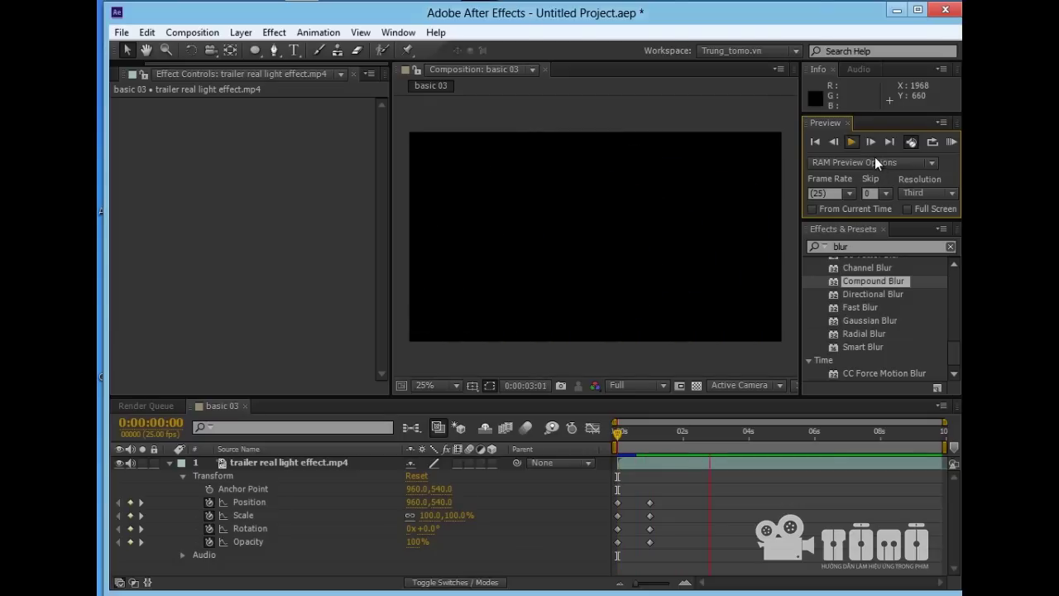
pyautogui.click(849, 143)
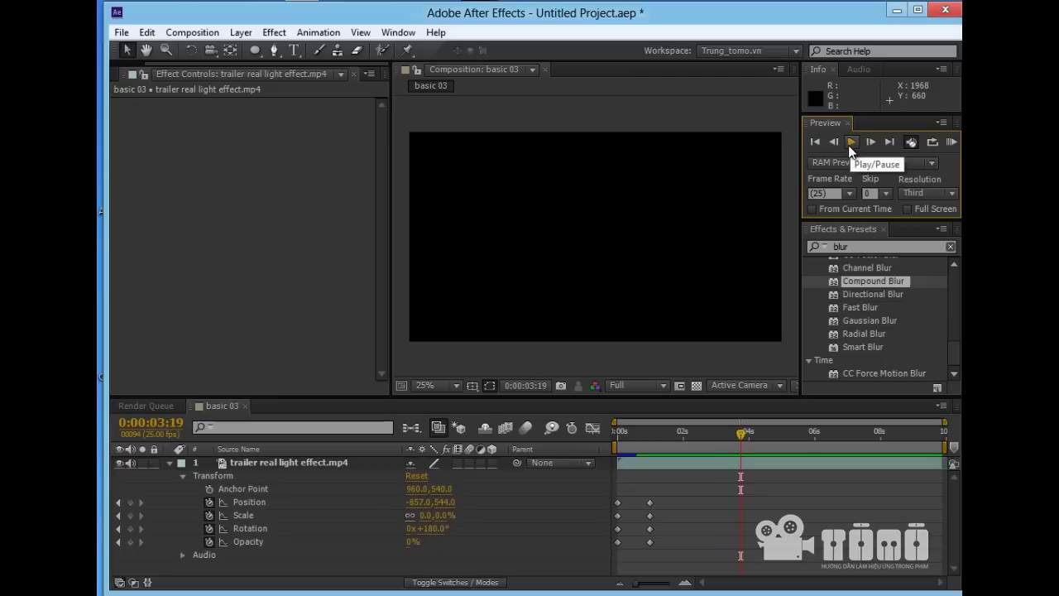